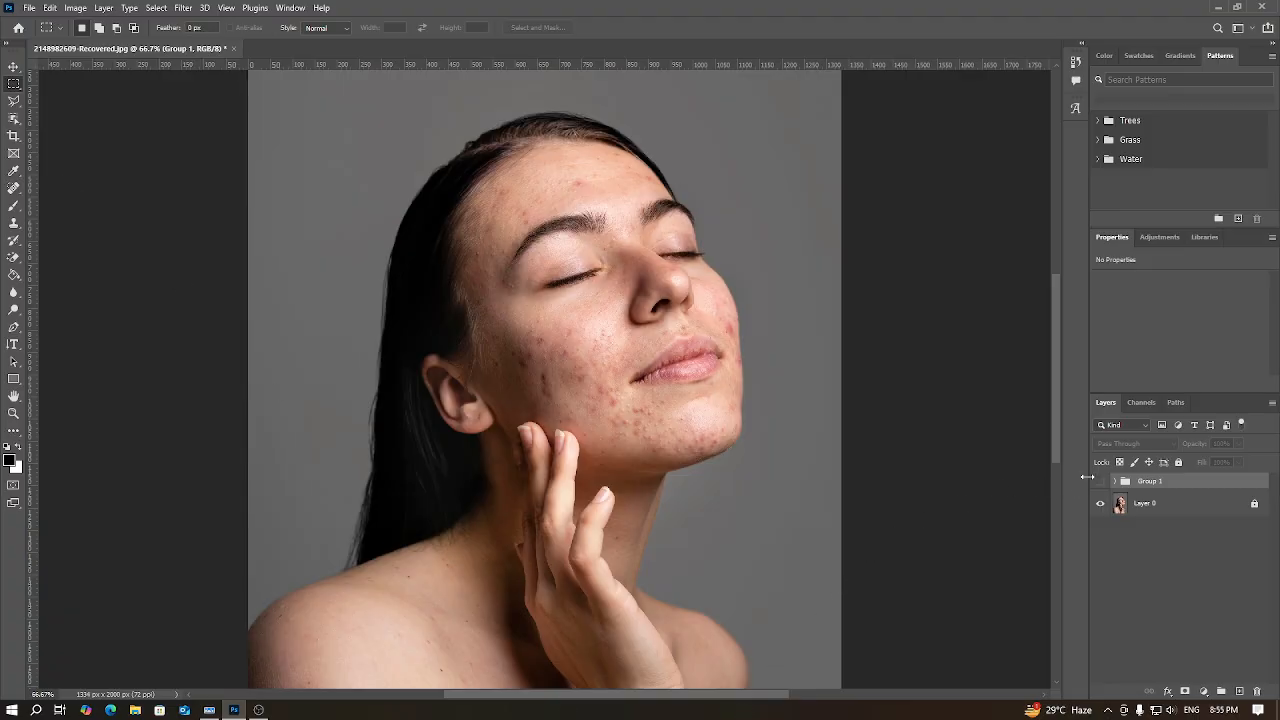
Step: Toggle the visibility of Group 1 to compare the portrait with and without the retouching
click(1101, 482)
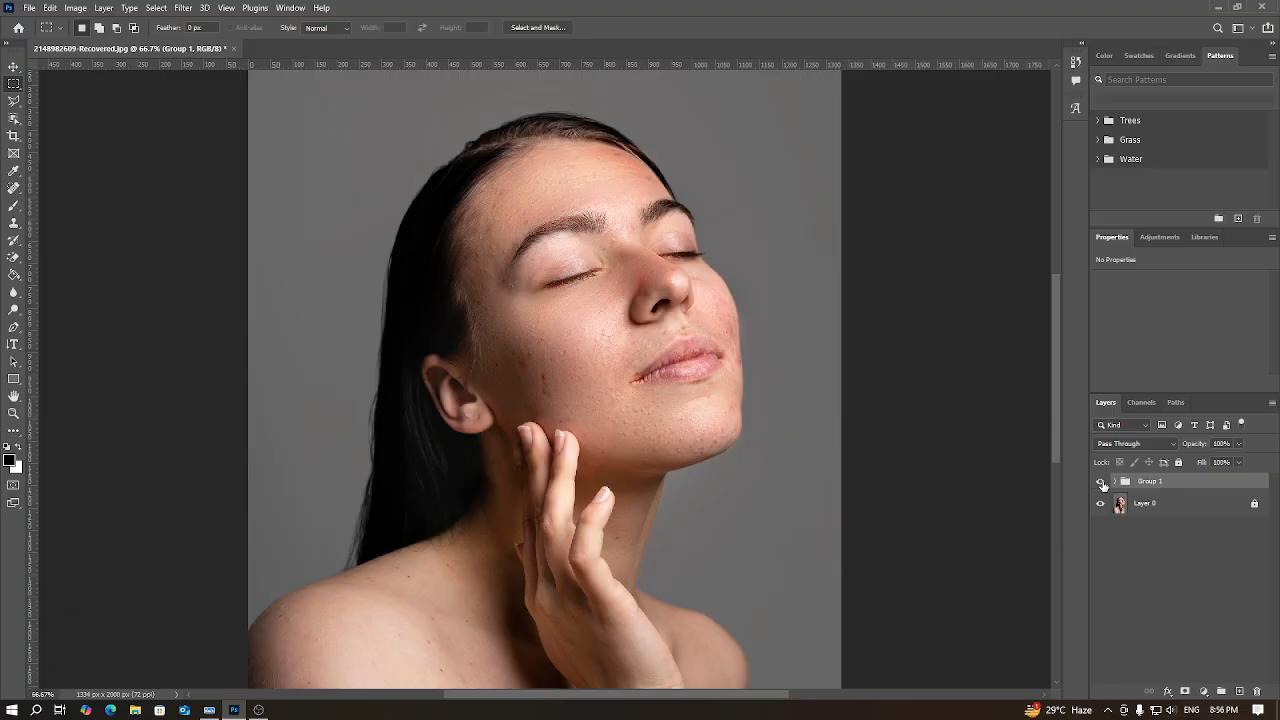
click(1101, 482)
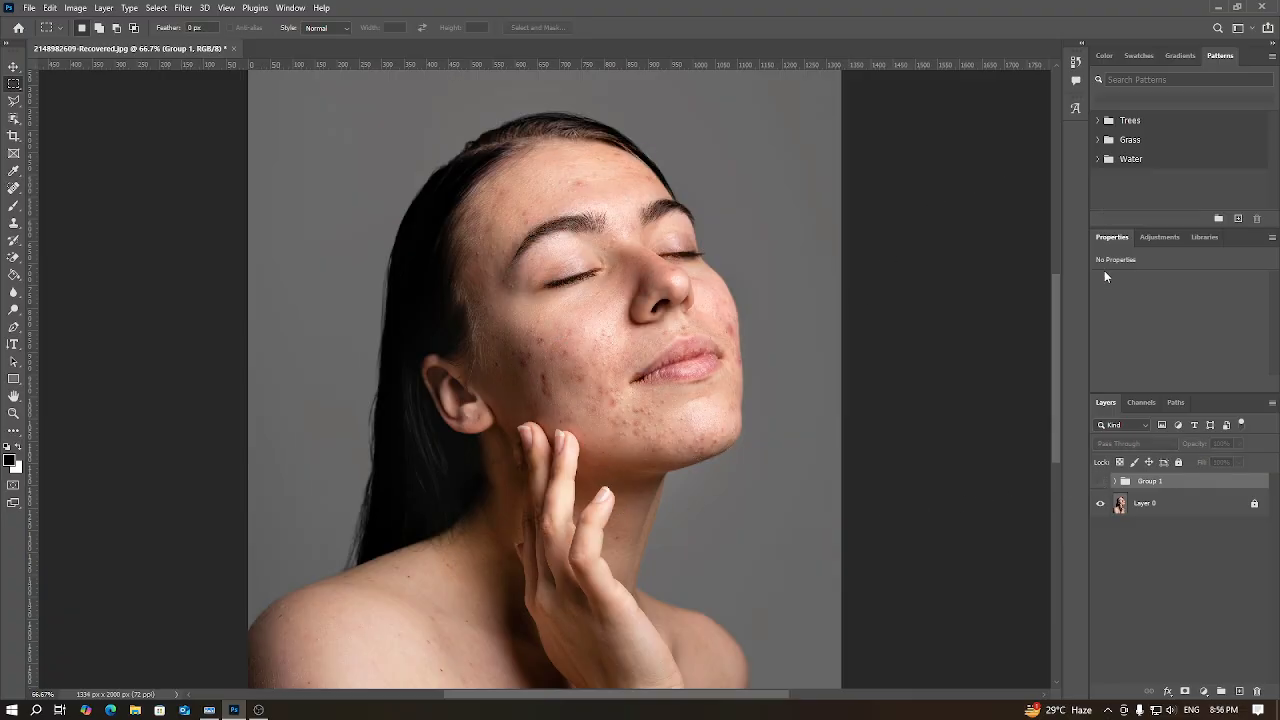
click(1101, 483)
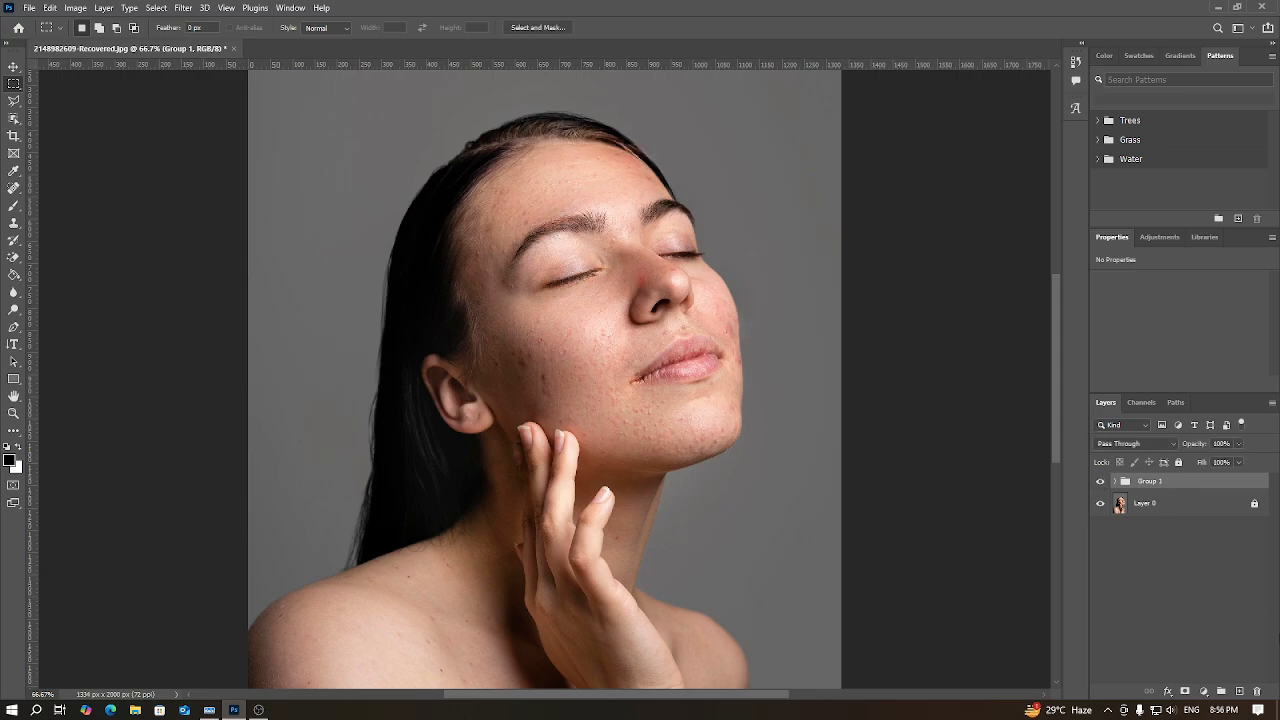
Step: Ungroup Group 1 by deleting the group only, and delete its three layers so just Layer 0 remains
click(1257, 691)
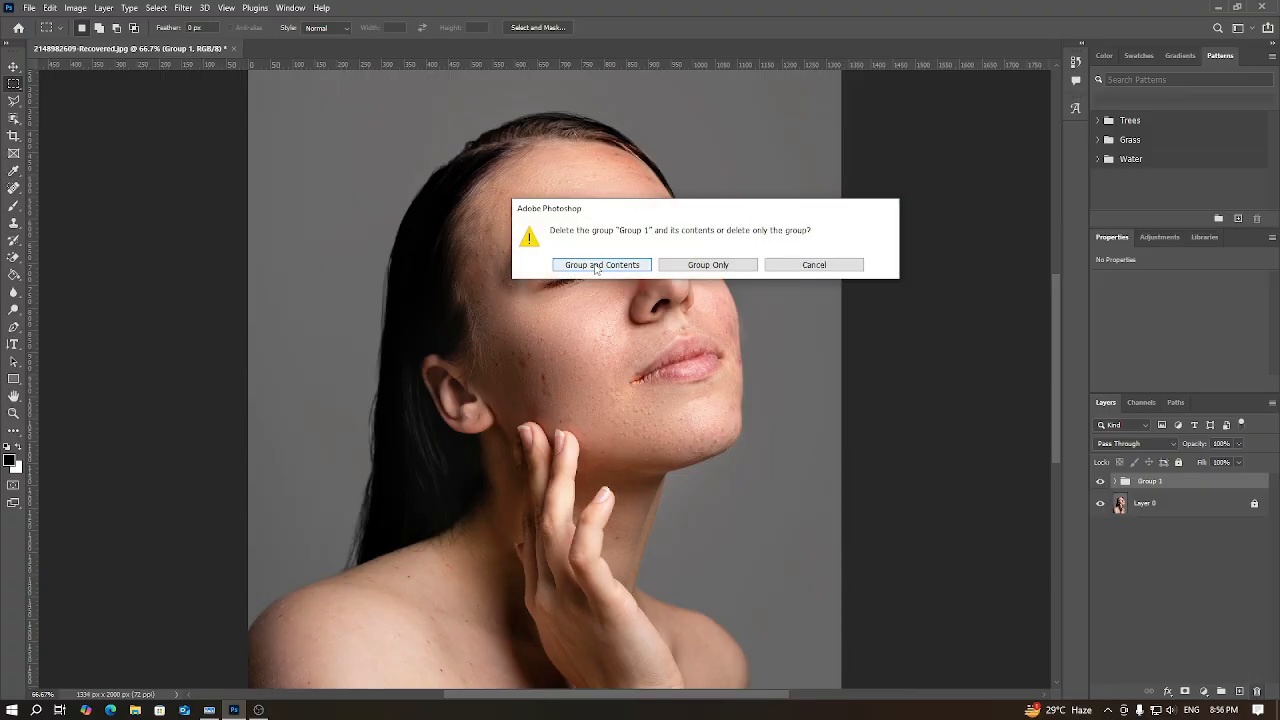
click(697, 265)
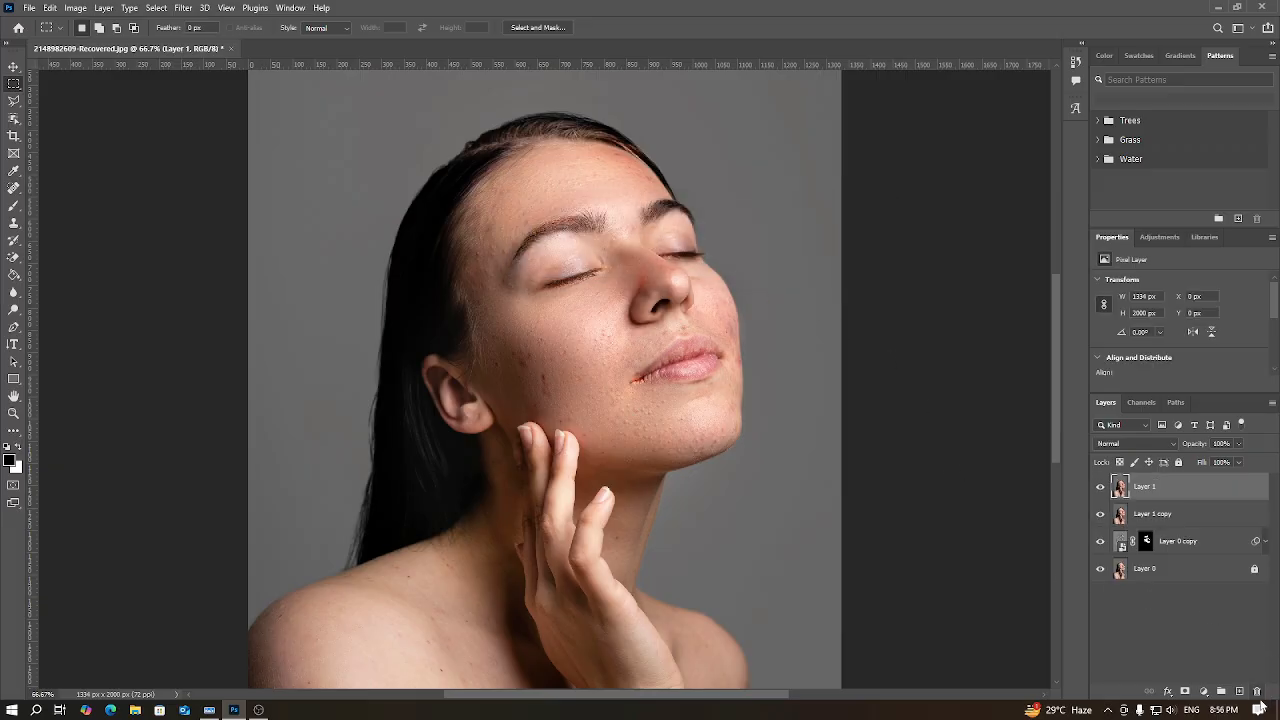
click(1258, 696)
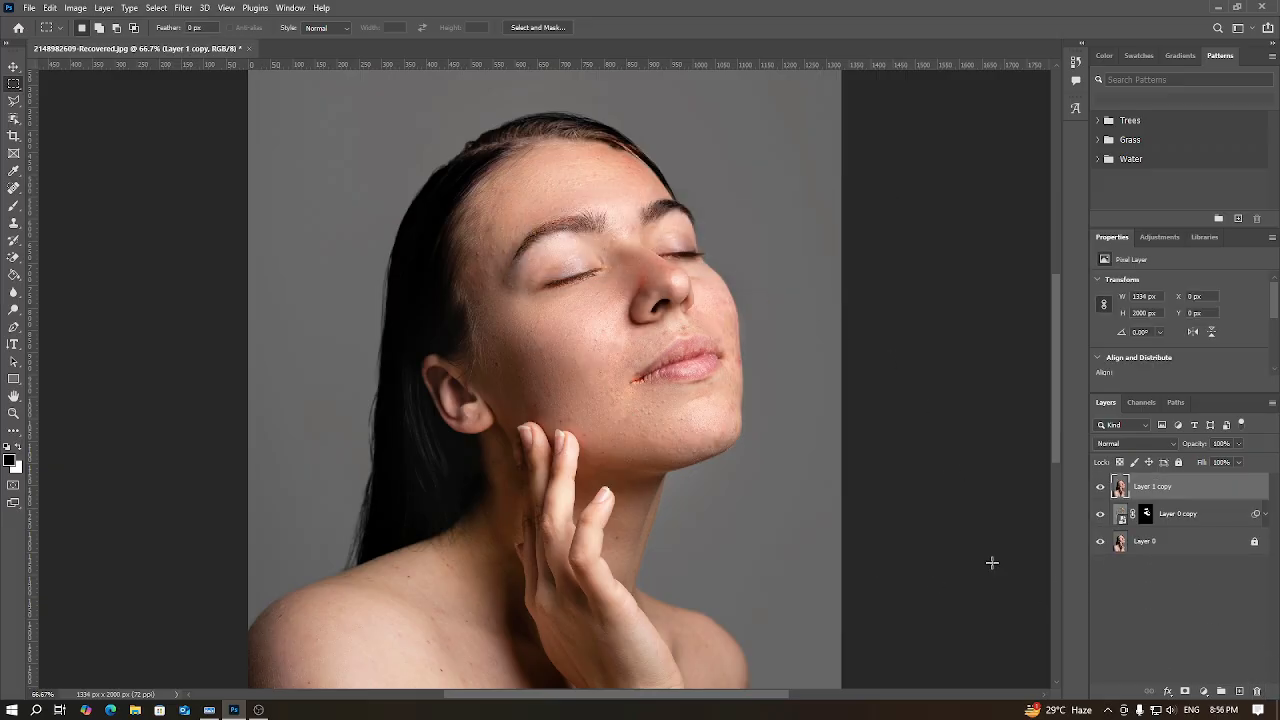
click(1258, 690)
click(1258, 690)
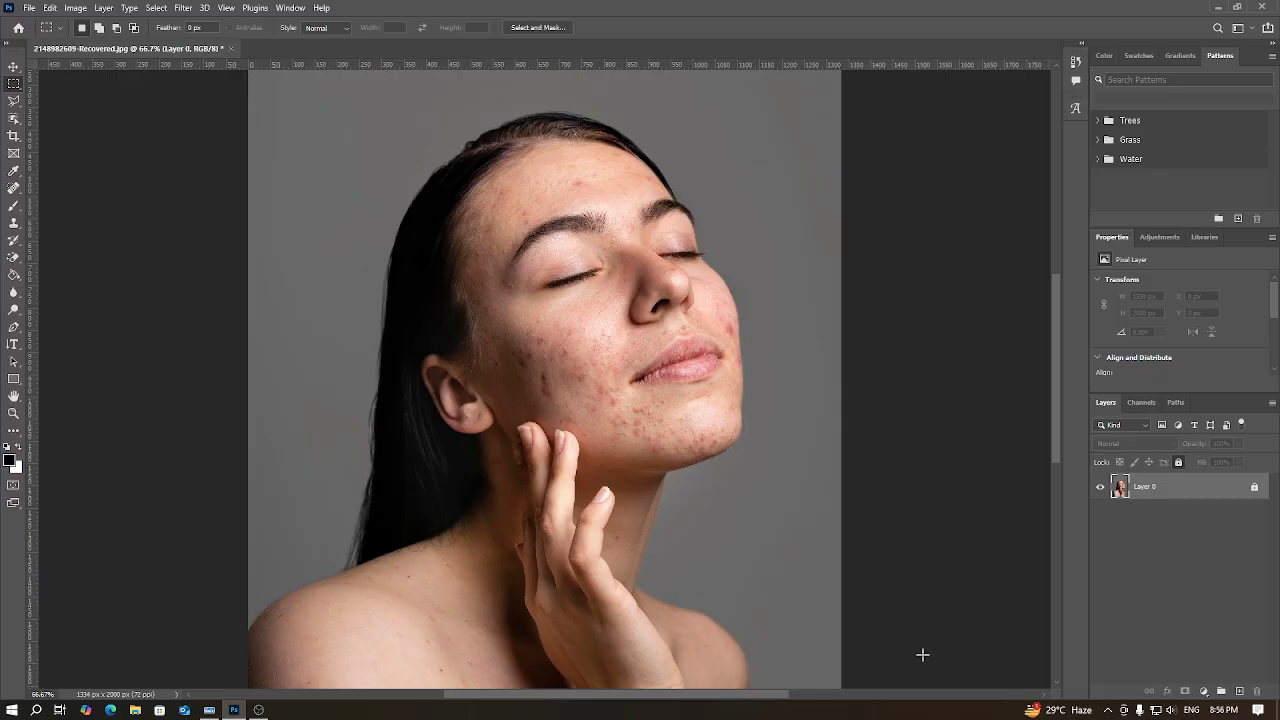
Step: Open the on-screen keyboard and duplicate Layer 0
click(209, 710)
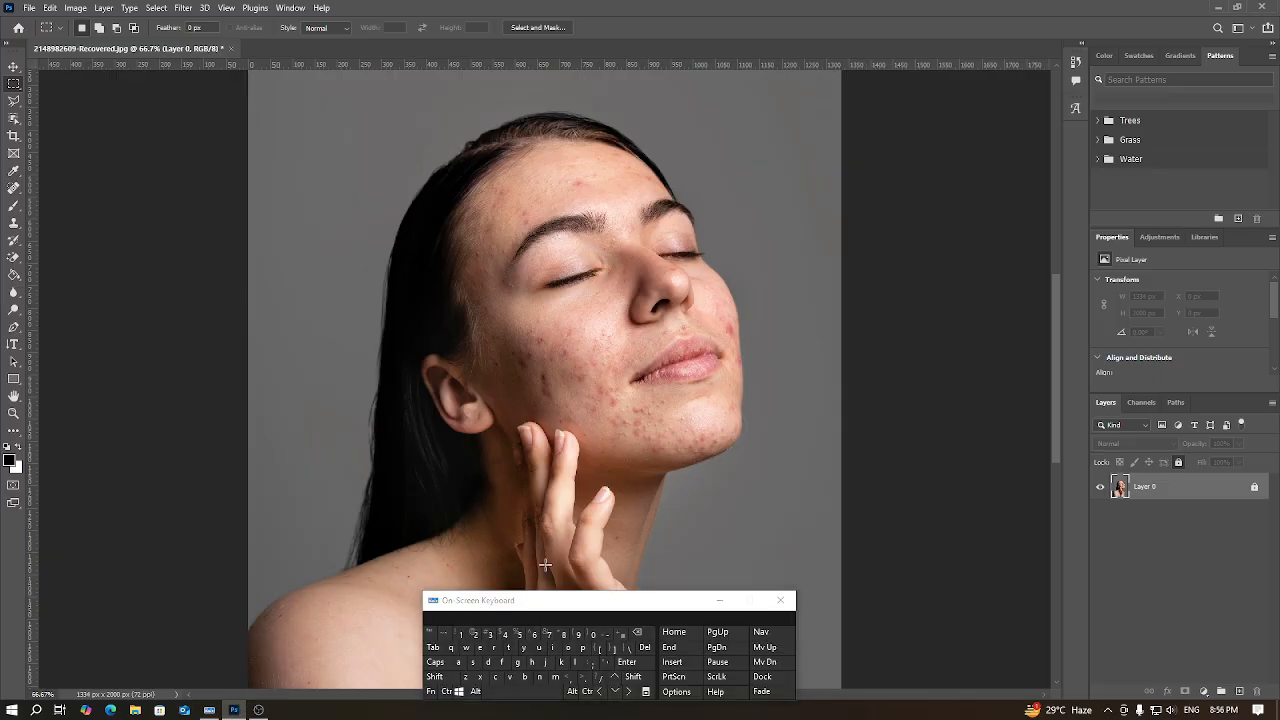
click(446, 691)
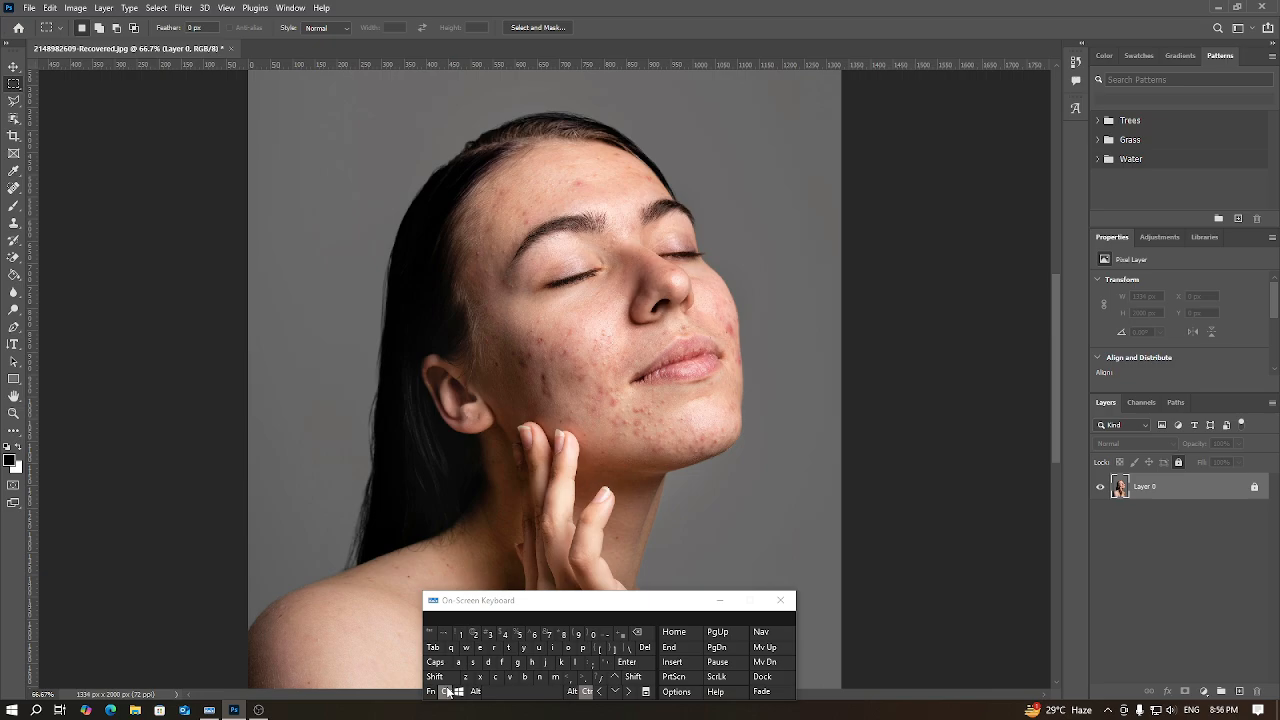
click(548, 662)
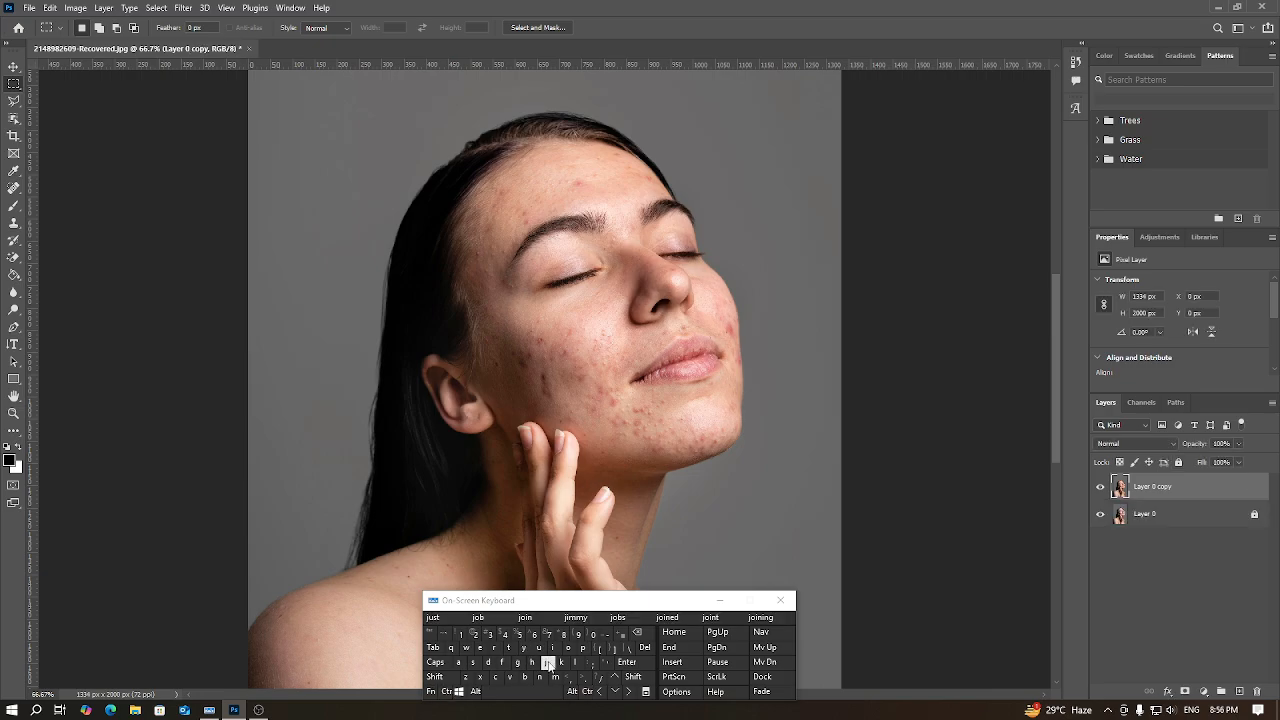
Step: Convert Layer 0 copy to a smart object and keep it selected
right_click(1197, 497)
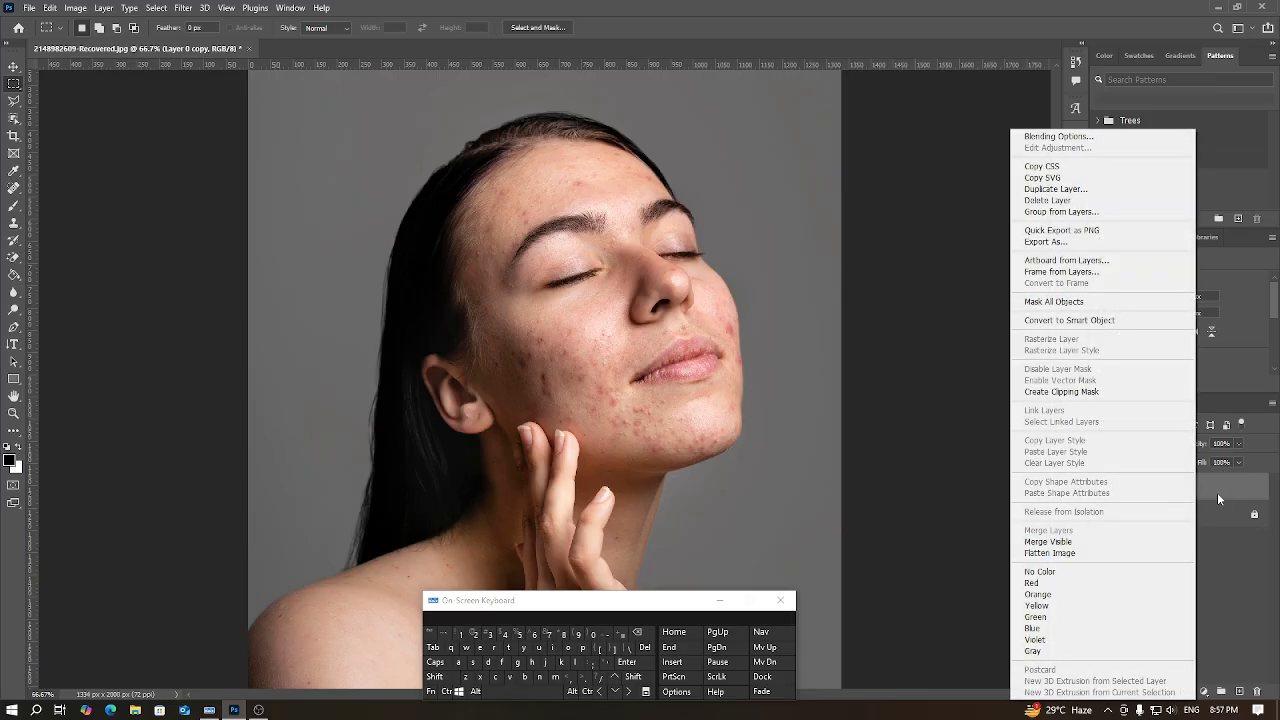
click(1224, 556)
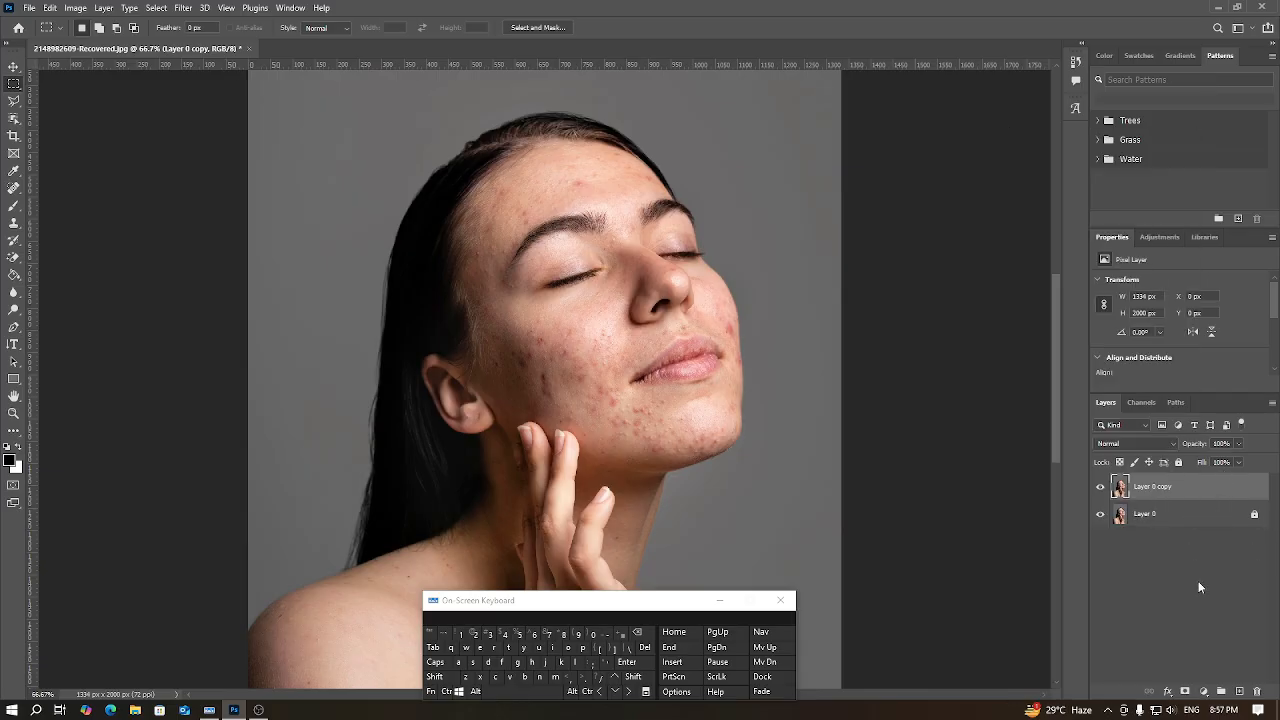
right_click(1181, 495)
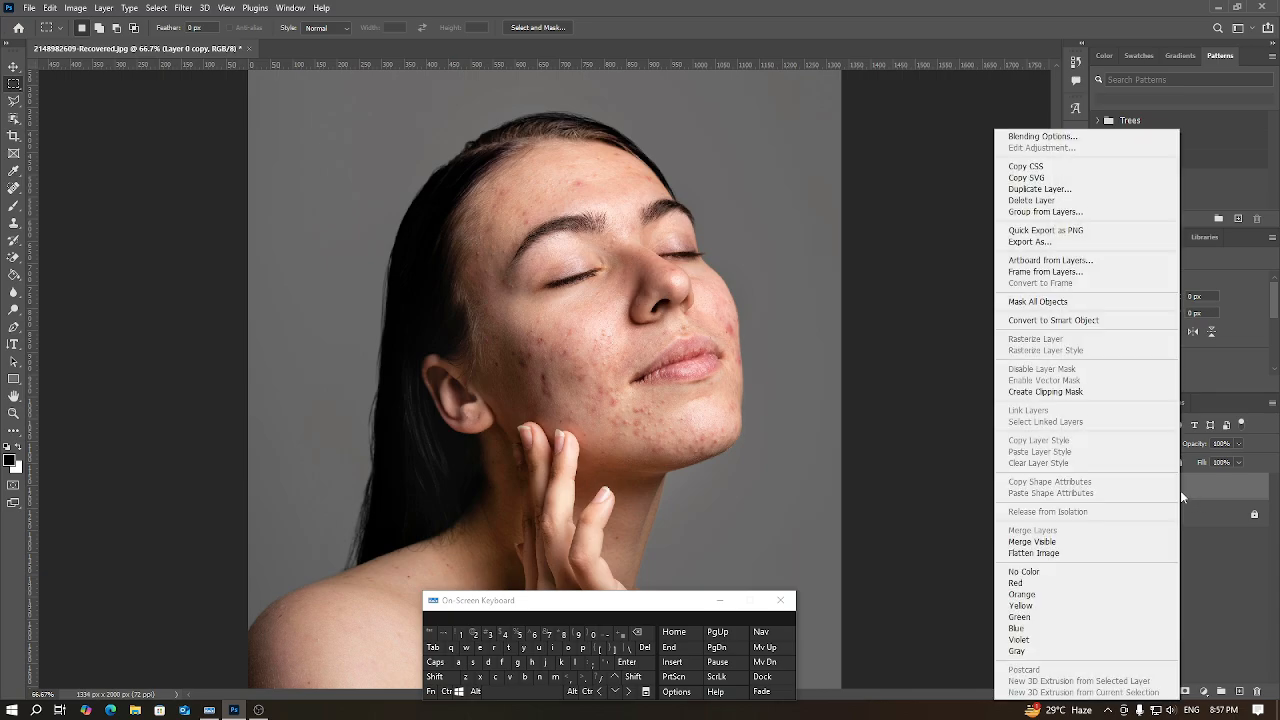
click(1075, 321)
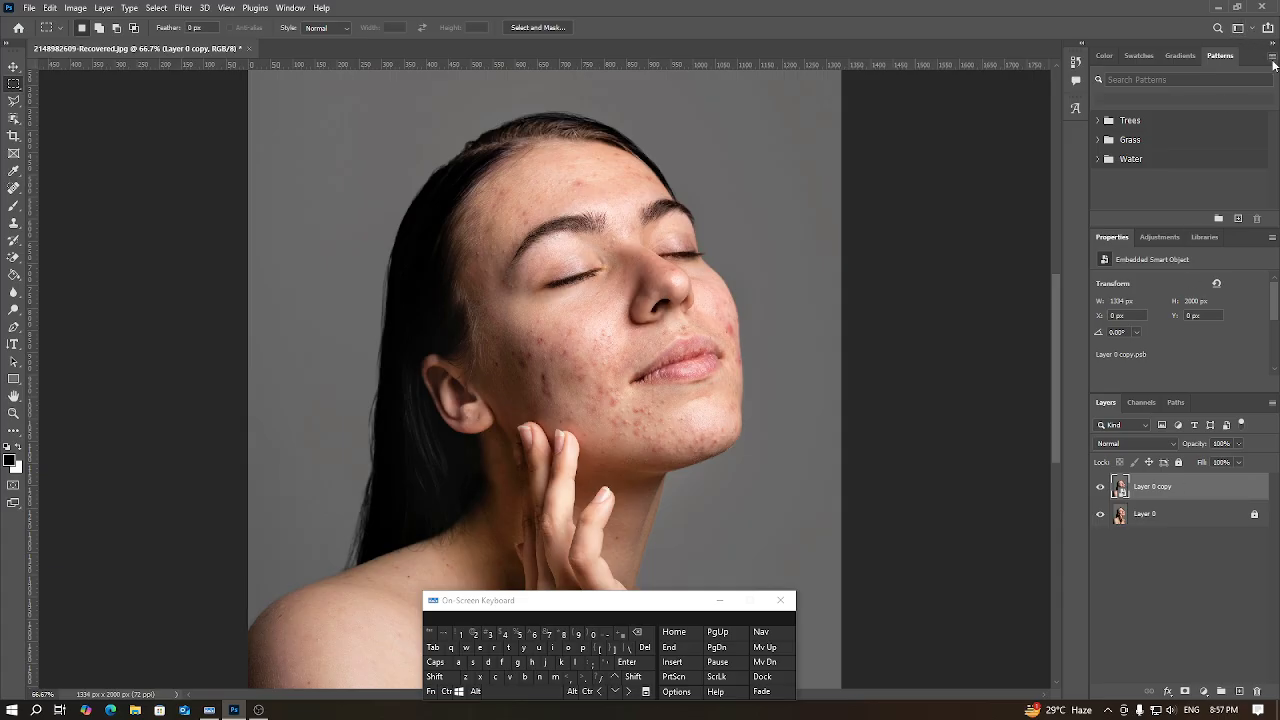
click(1273, 58)
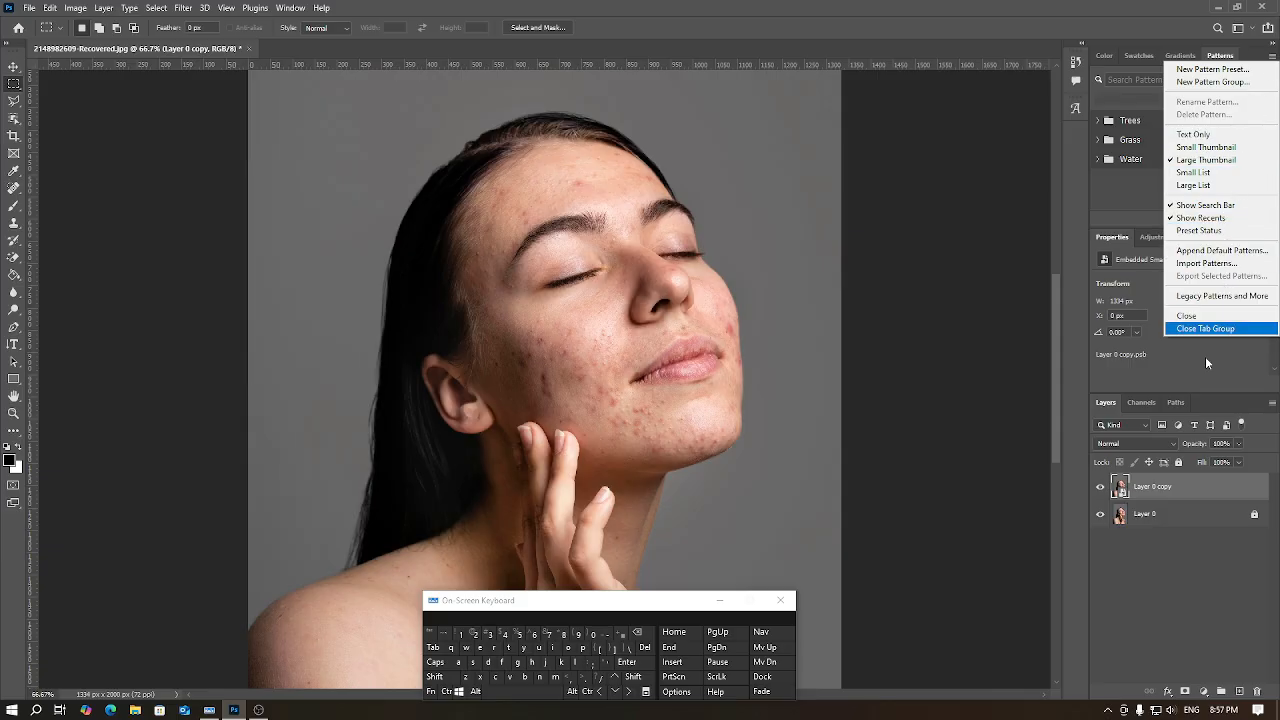
click(1203, 487)
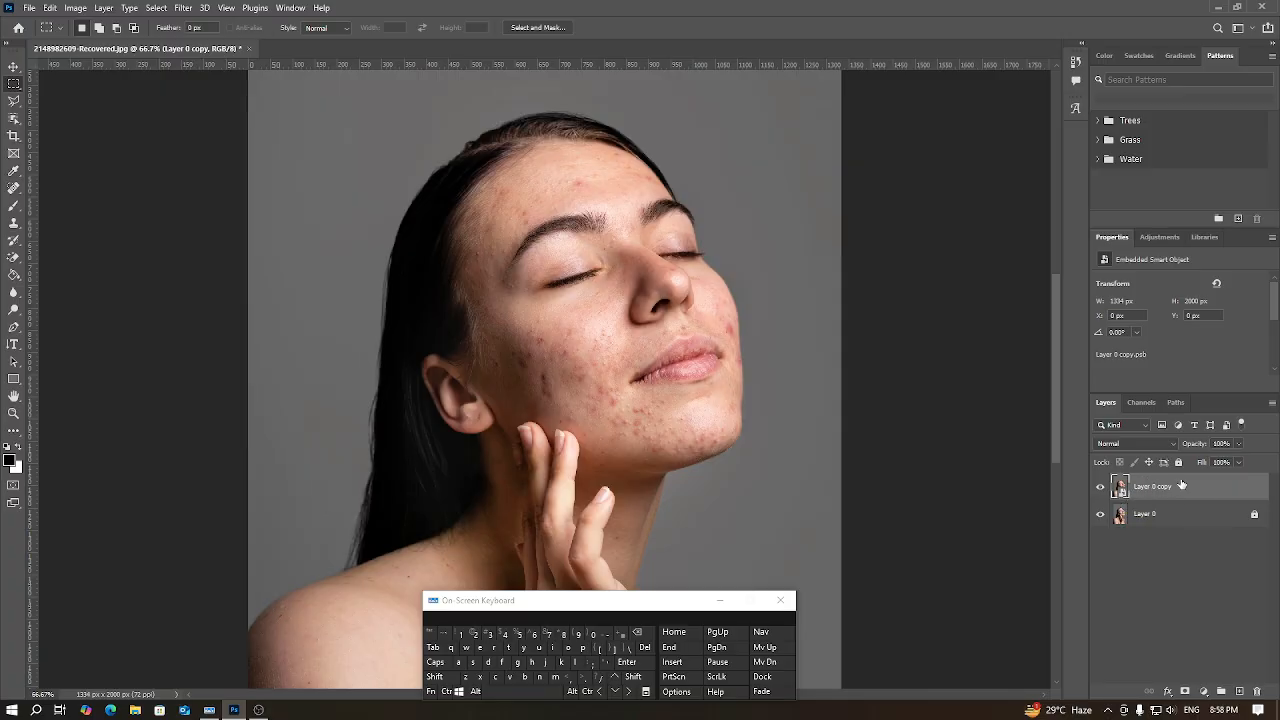
Step: Set the blend mode of Layer 0 copy to Vivid Light and invert the layer's colours
click(1171, 446)
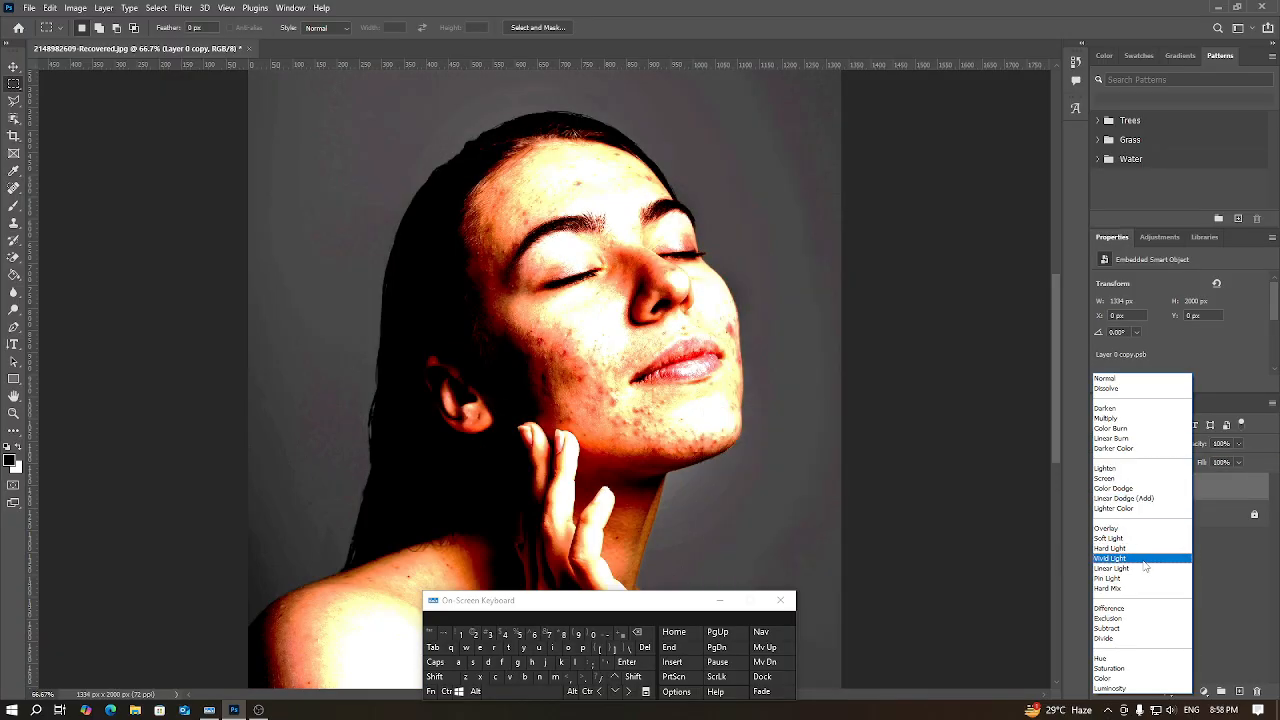
click(1145, 559)
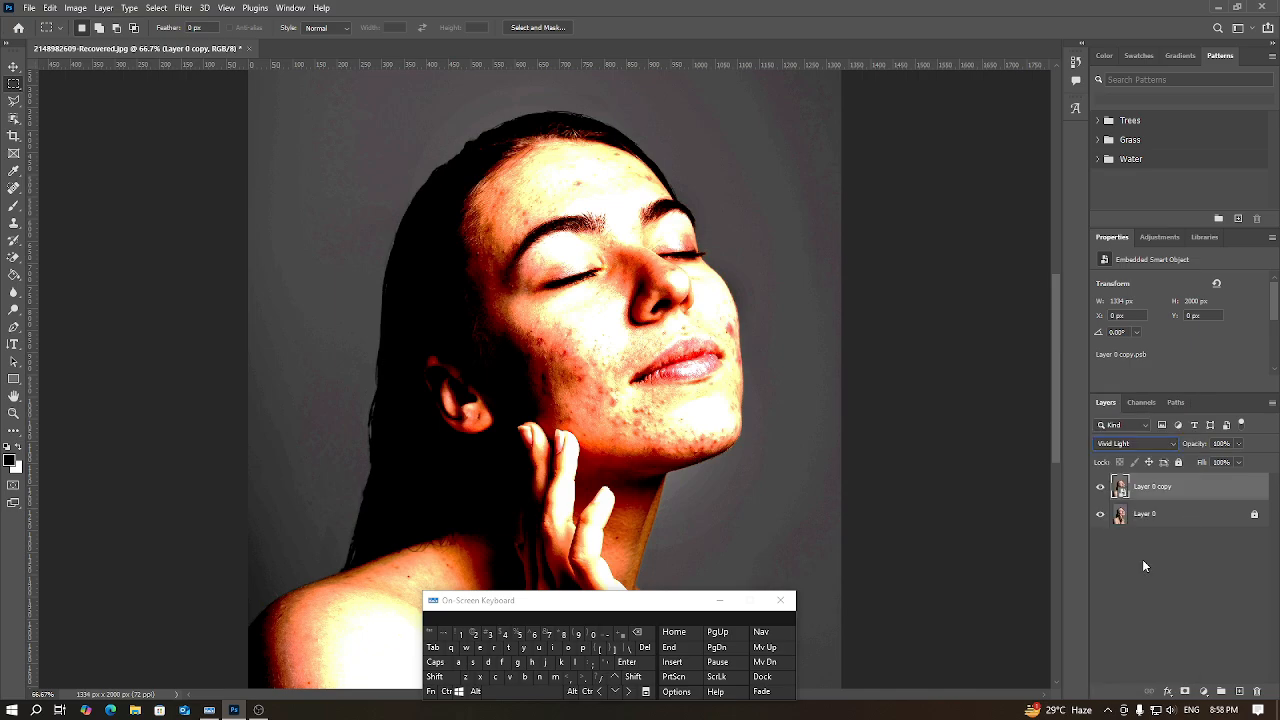
click(446, 691)
click(554, 648)
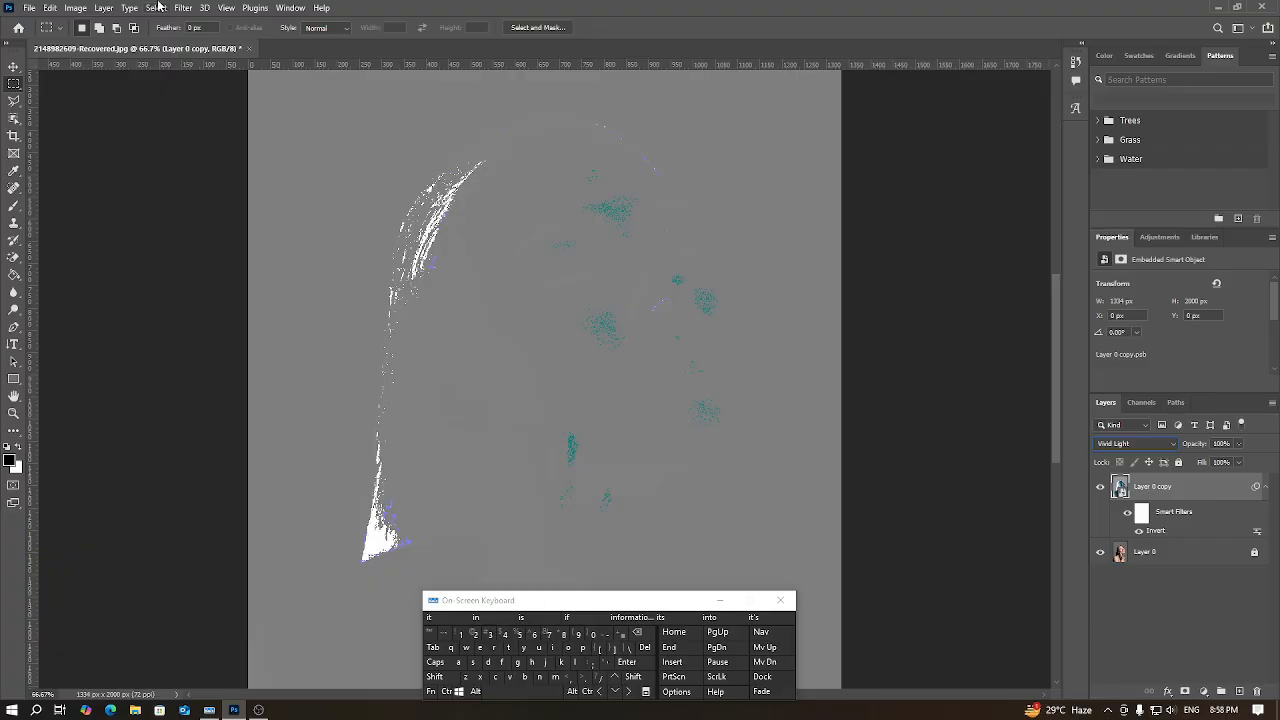
Step: Apply a High Pass smart filter to Layer 0 copy with a radius of 22.2 pixels
click(181, 9)
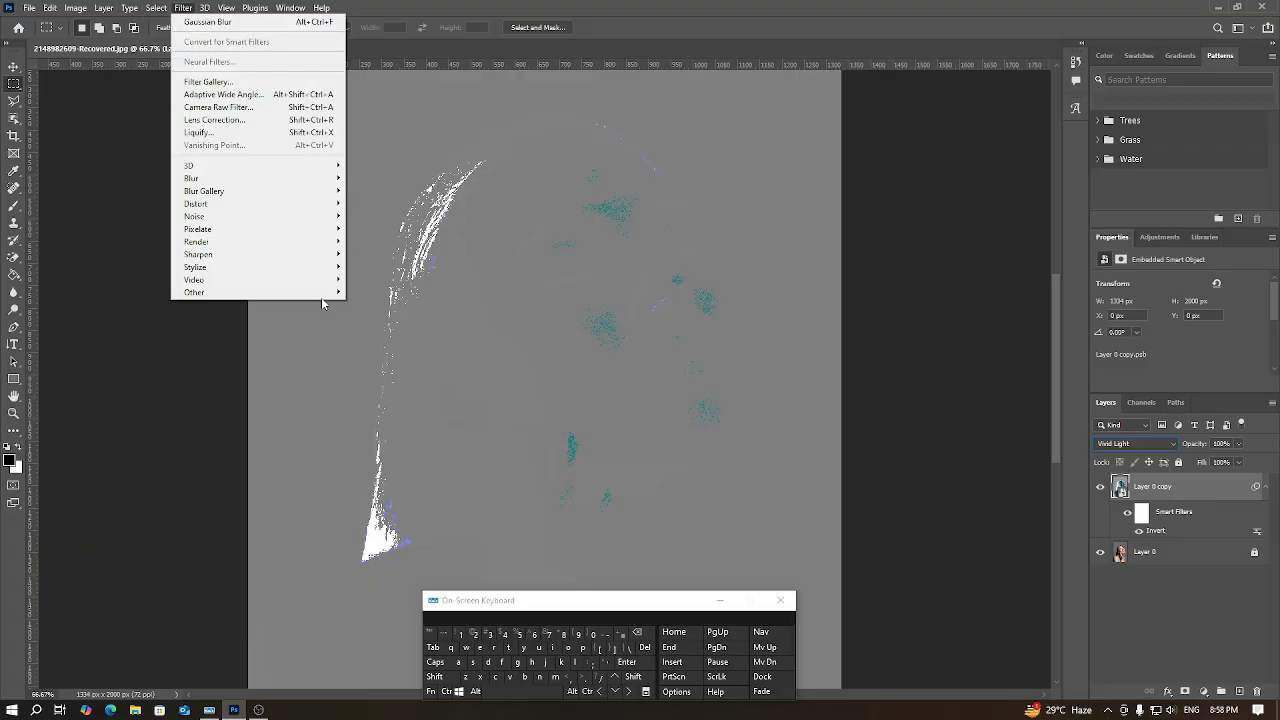
mouse_move(325, 292)
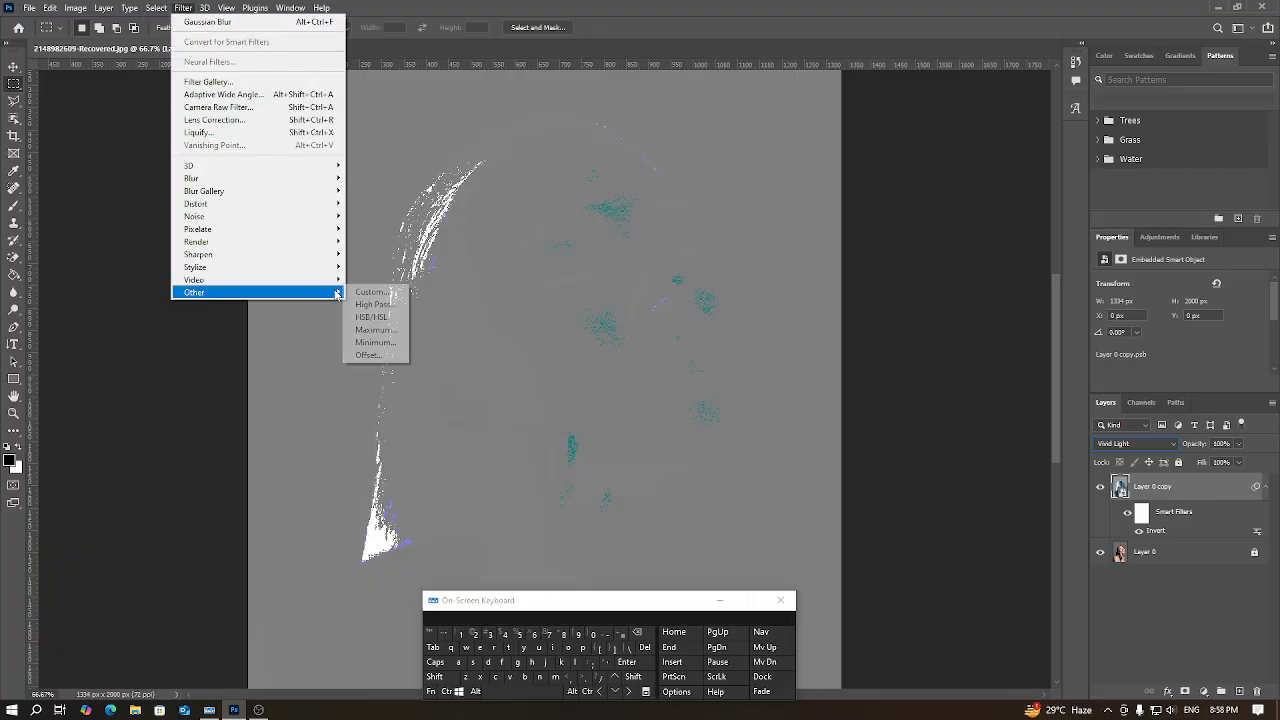
click(384, 305)
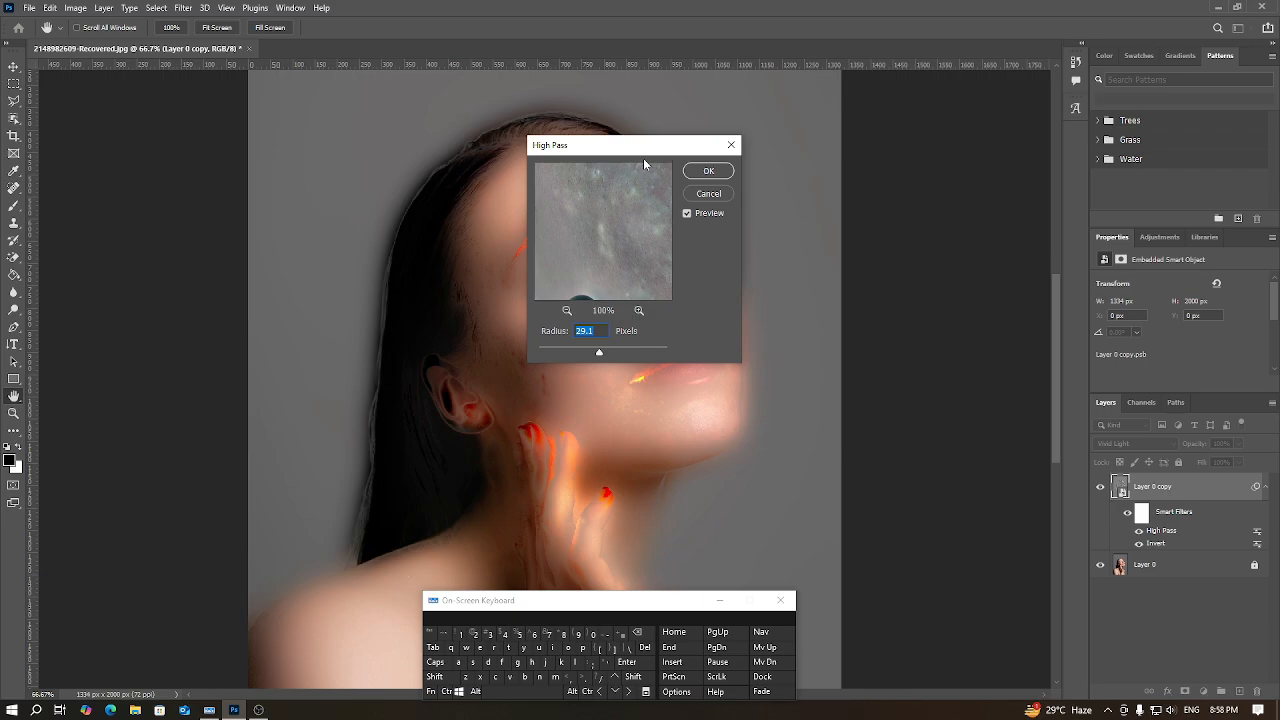
drag(653, 148, 916, 247)
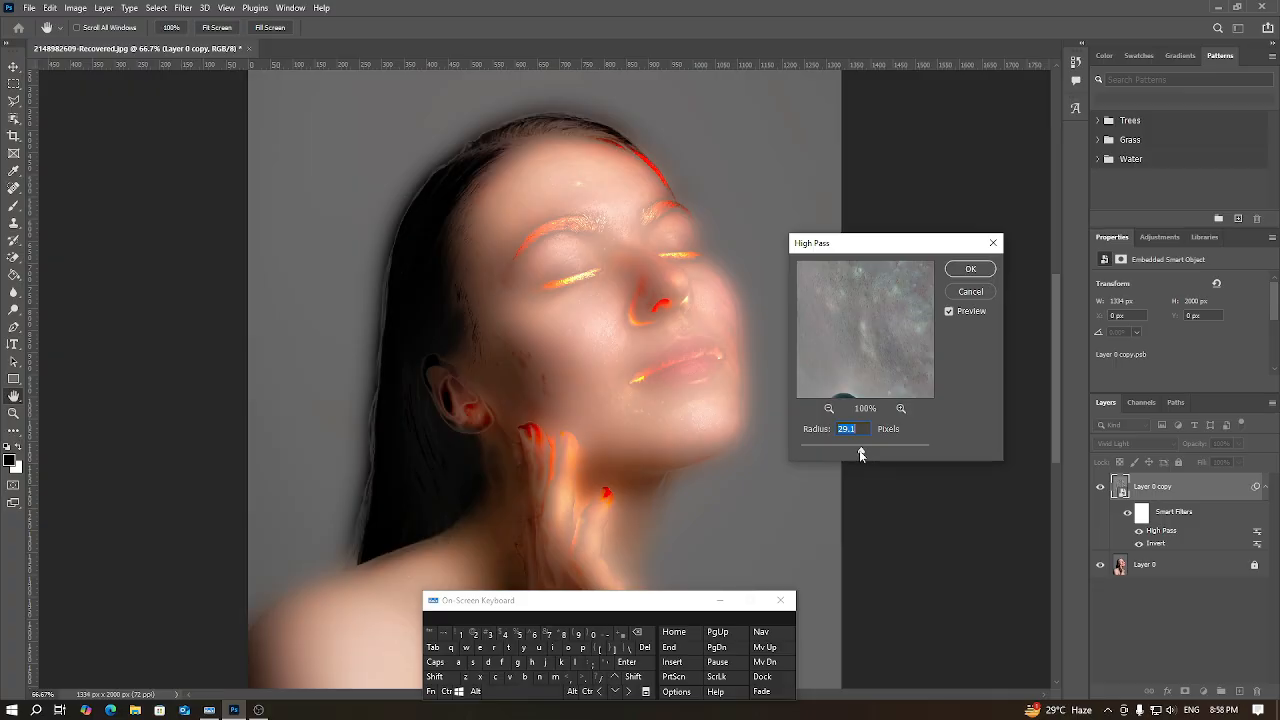
drag(859, 450, 863, 454)
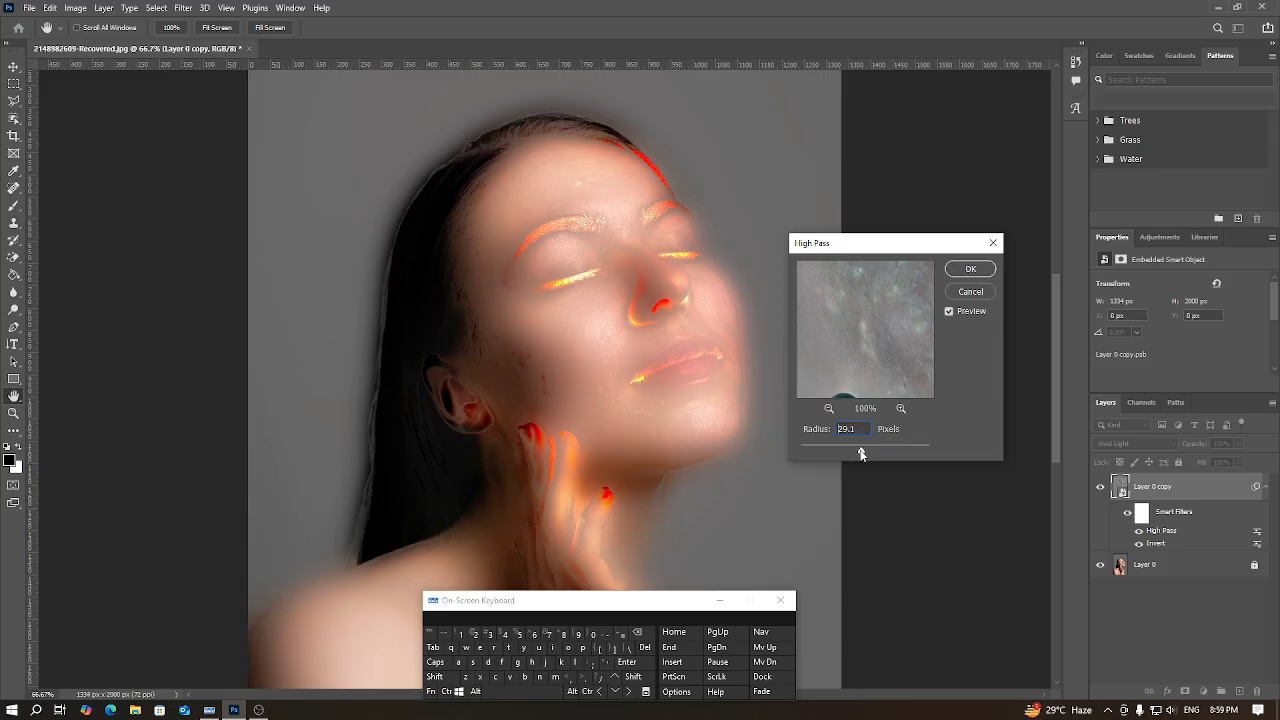
drag(861, 454, 860, 454)
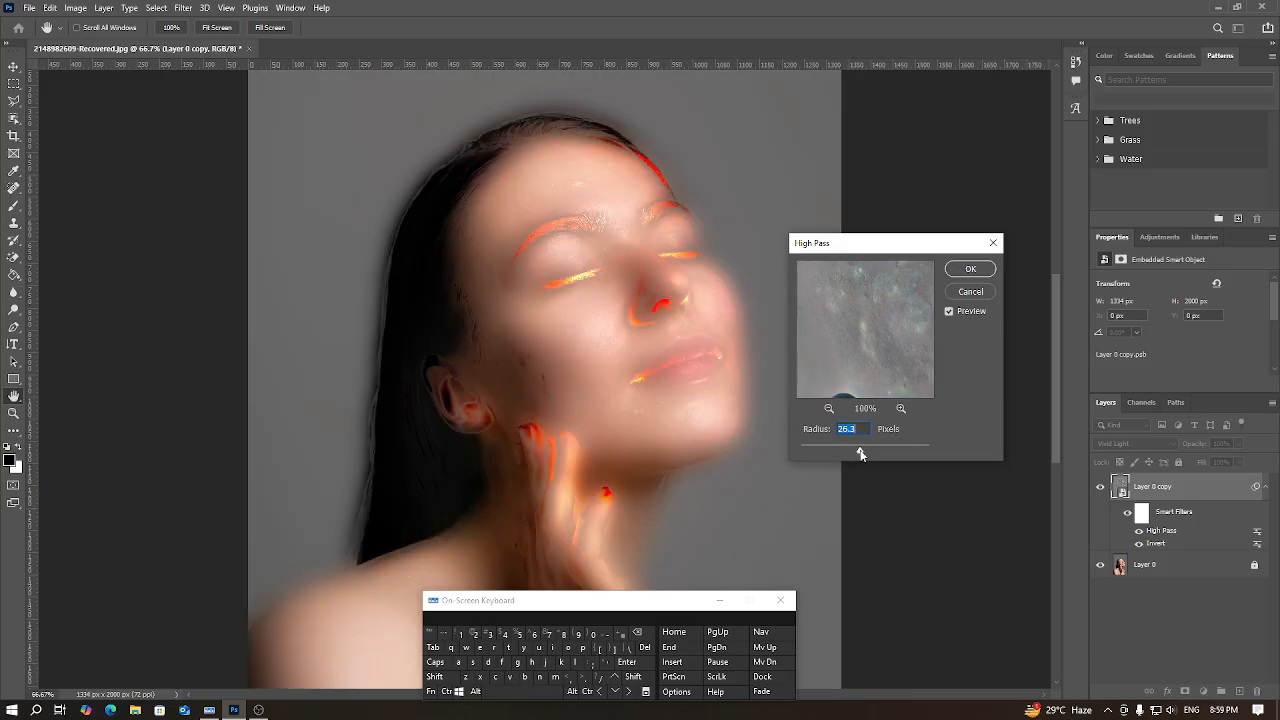
drag(861, 454, 858, 454)
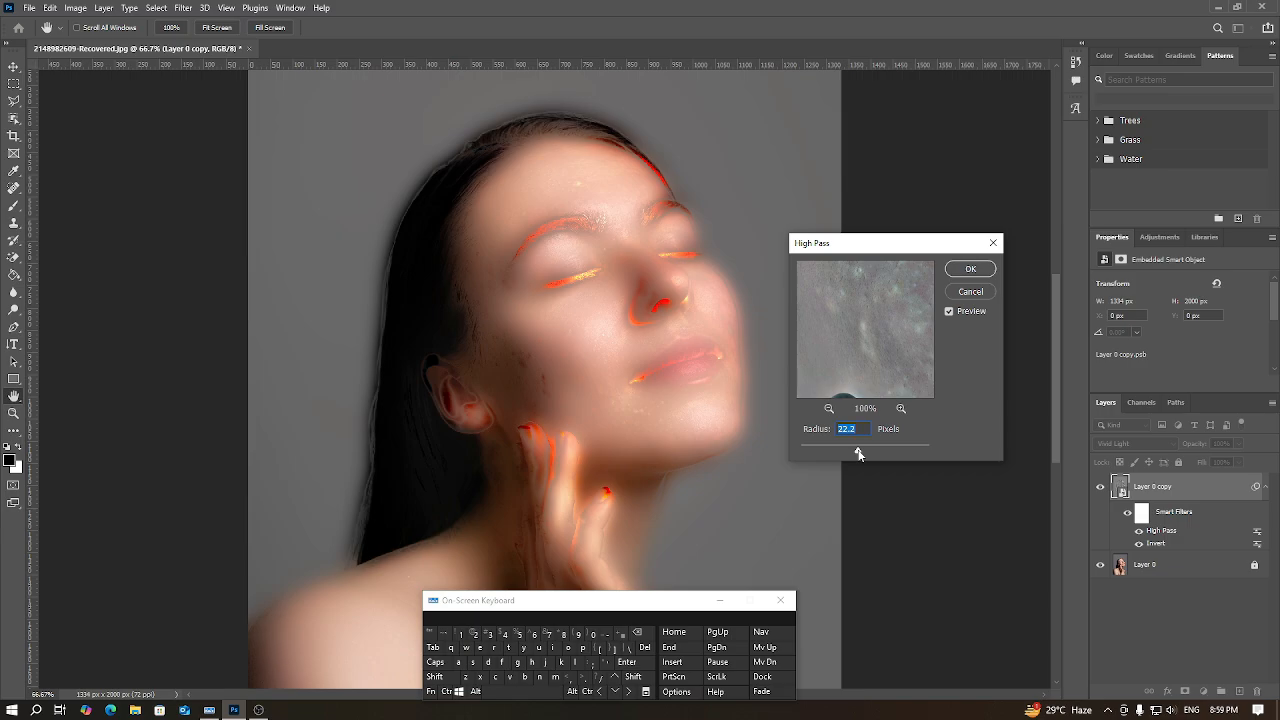
click(960, 268)
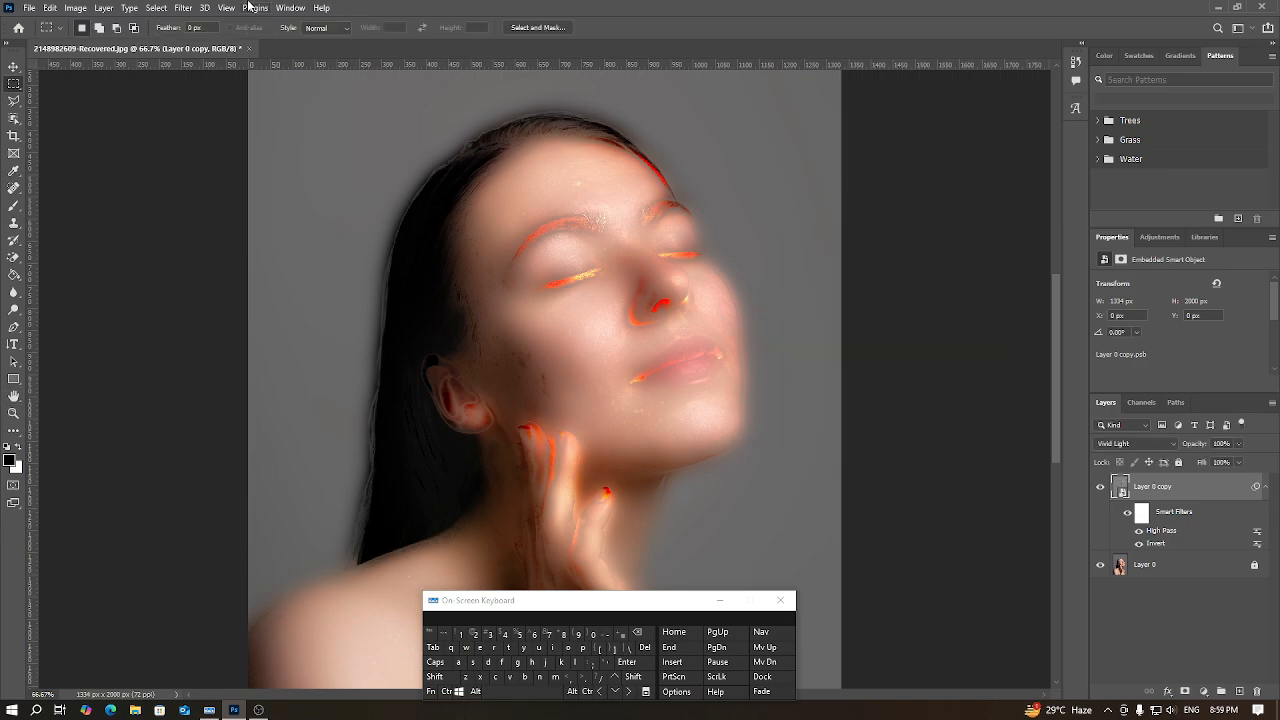
Step: Apply a Gaussian Blur smart filter to Layer 0 copy, reducing the radius slightly
click(183, 8)
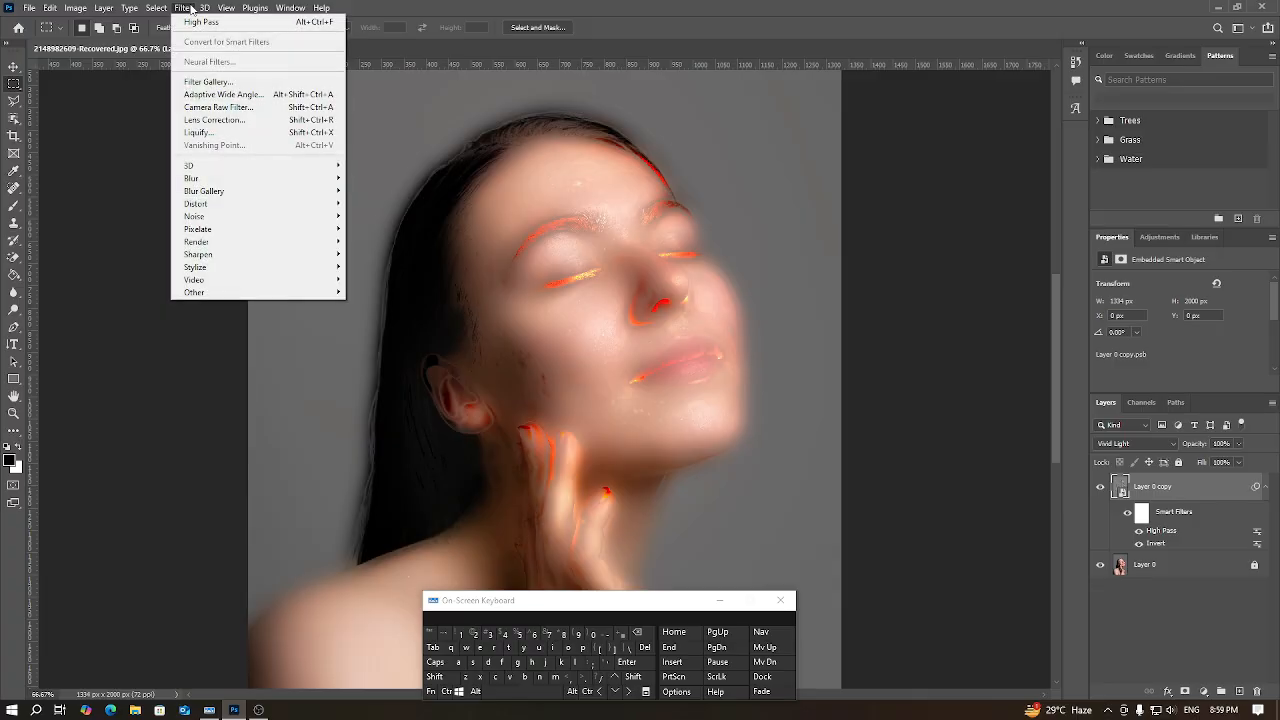
mouse_move(266, 182)
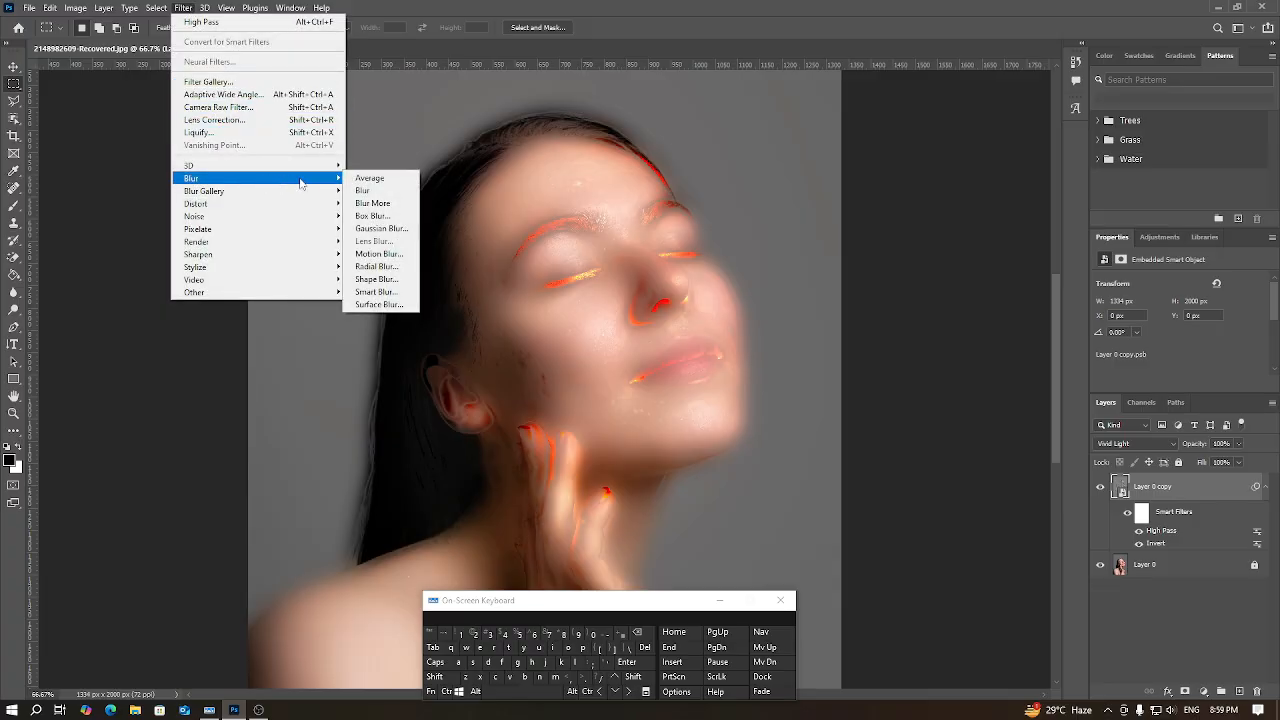
click(384, 228)
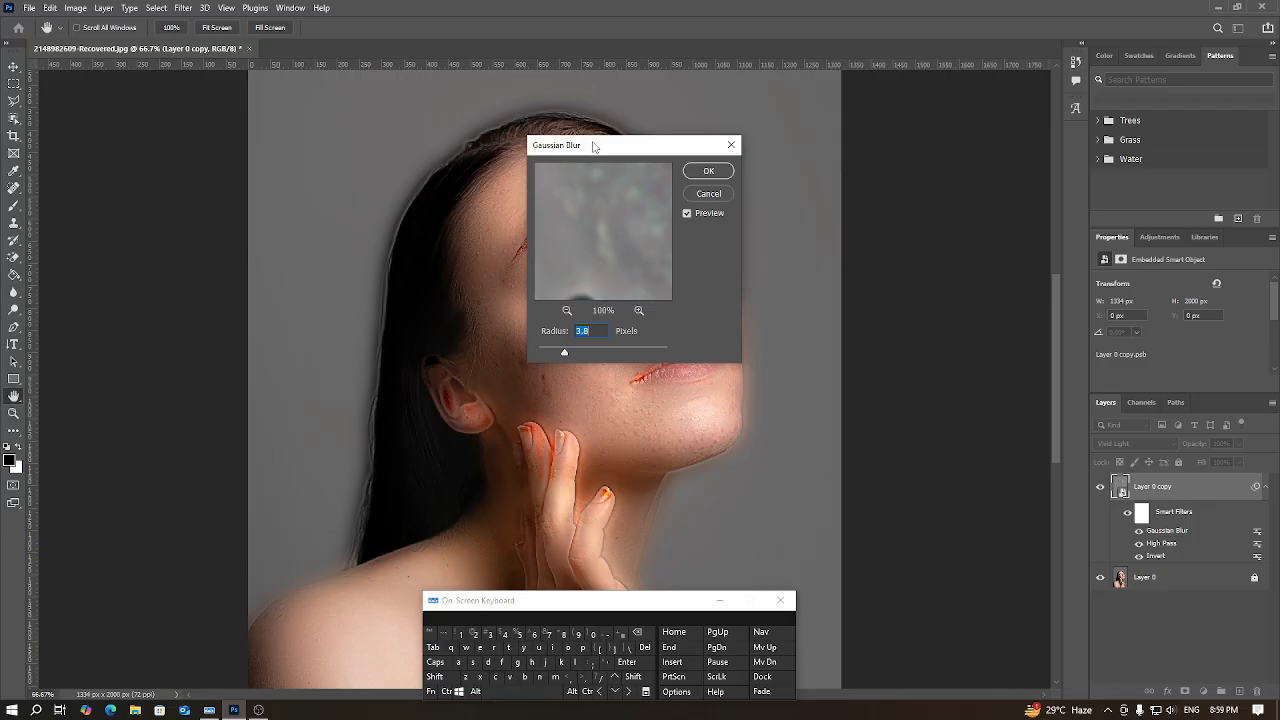
drag(597, 148, 887, 318)
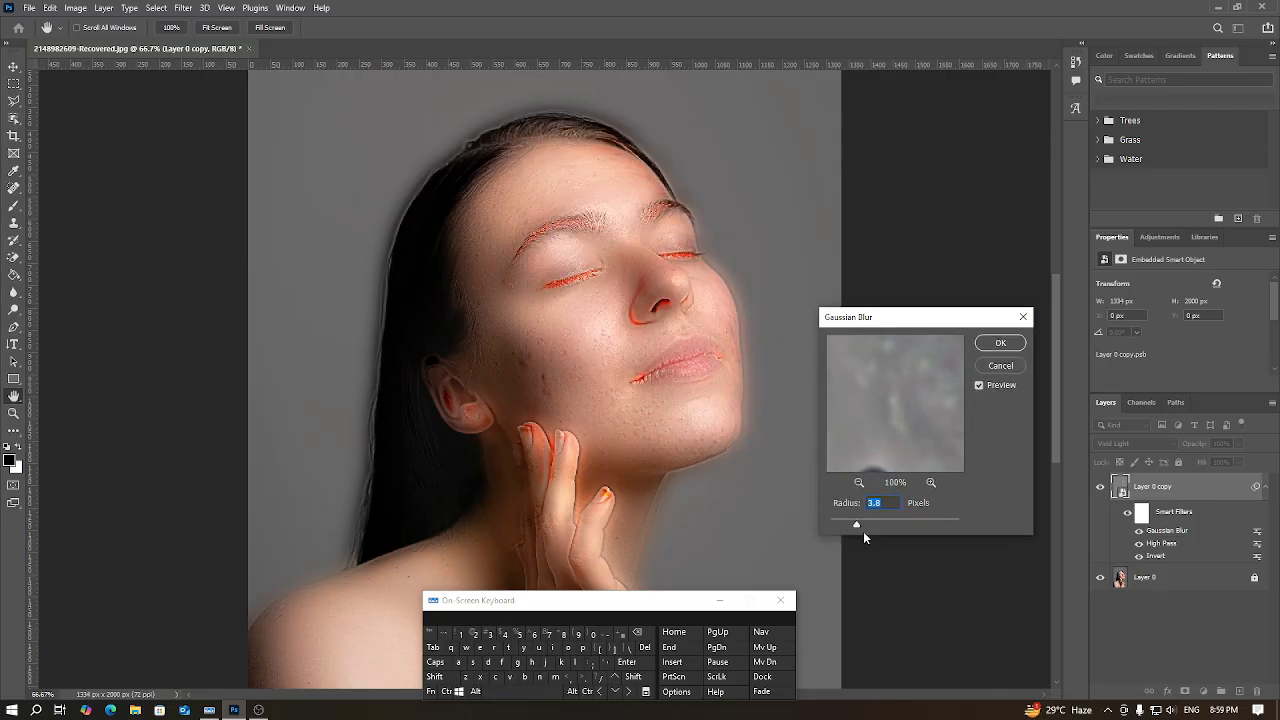
drag(855, 528, 853, 529)
click(1003, 344)
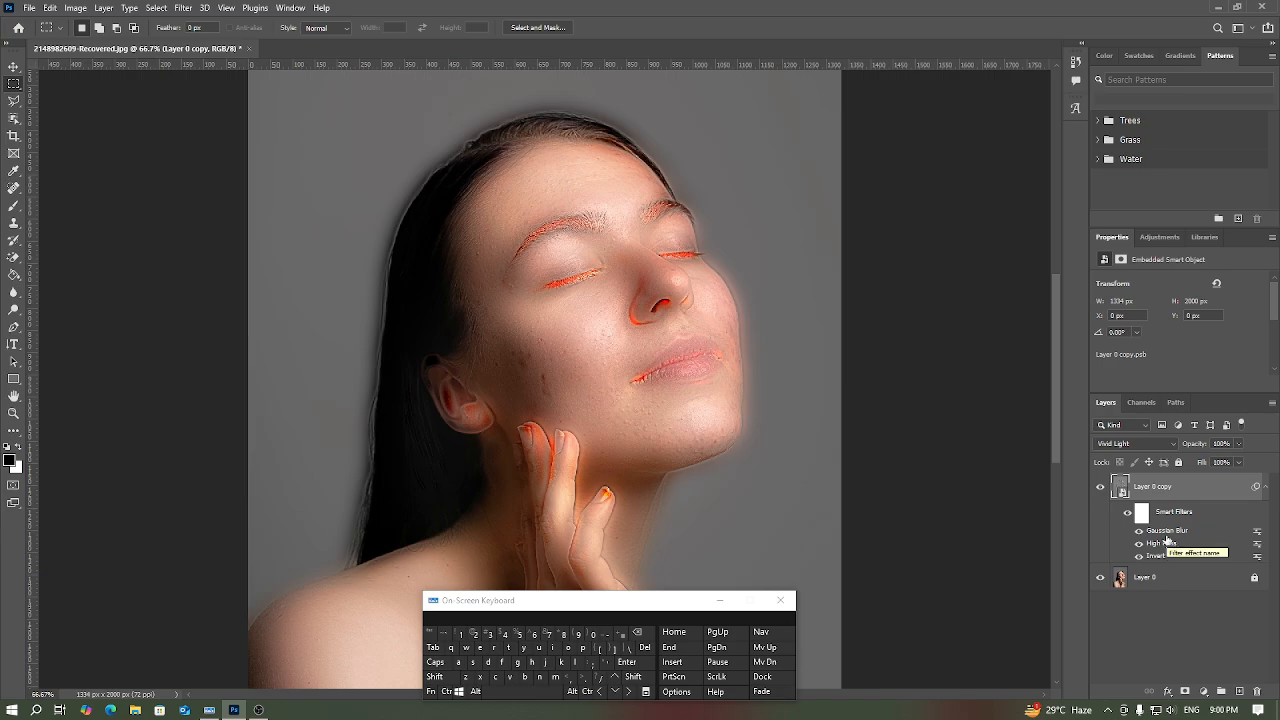
Step: Collapse the list of smart filters under Layer 0 copy
click(1264, 488)
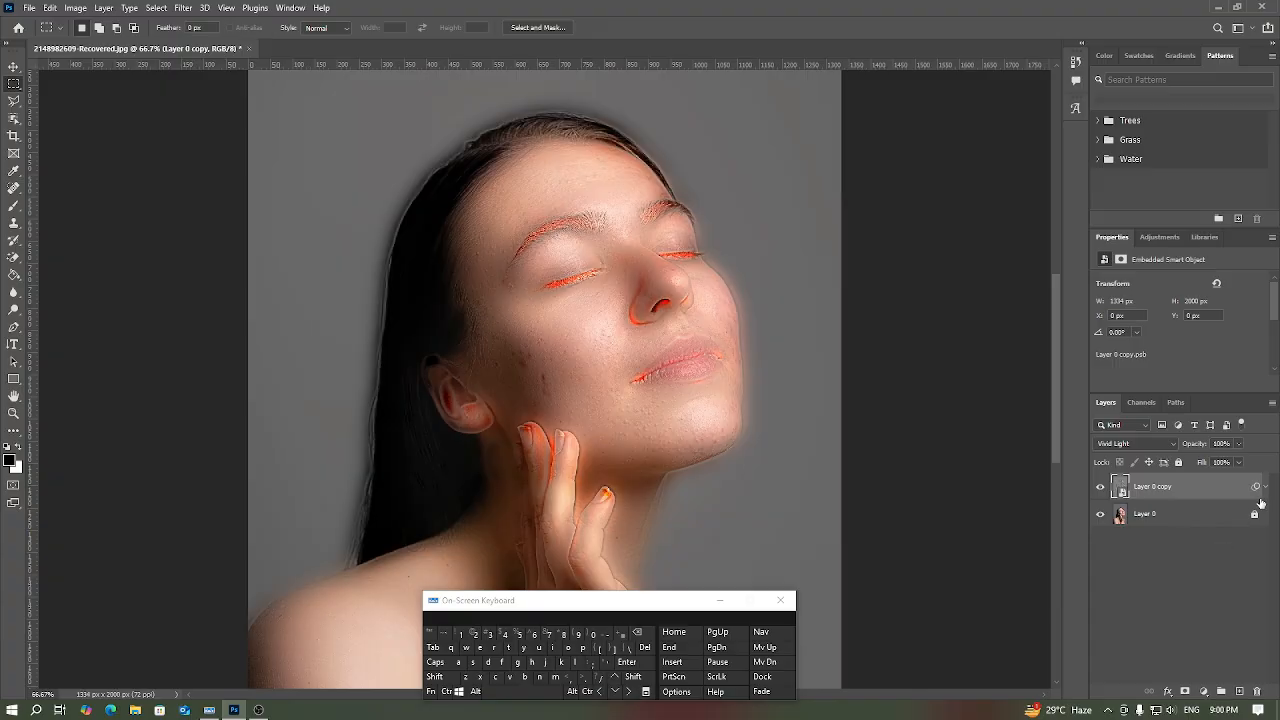
click(1265, 488)
click(1265, 488)
click(1265, 488)
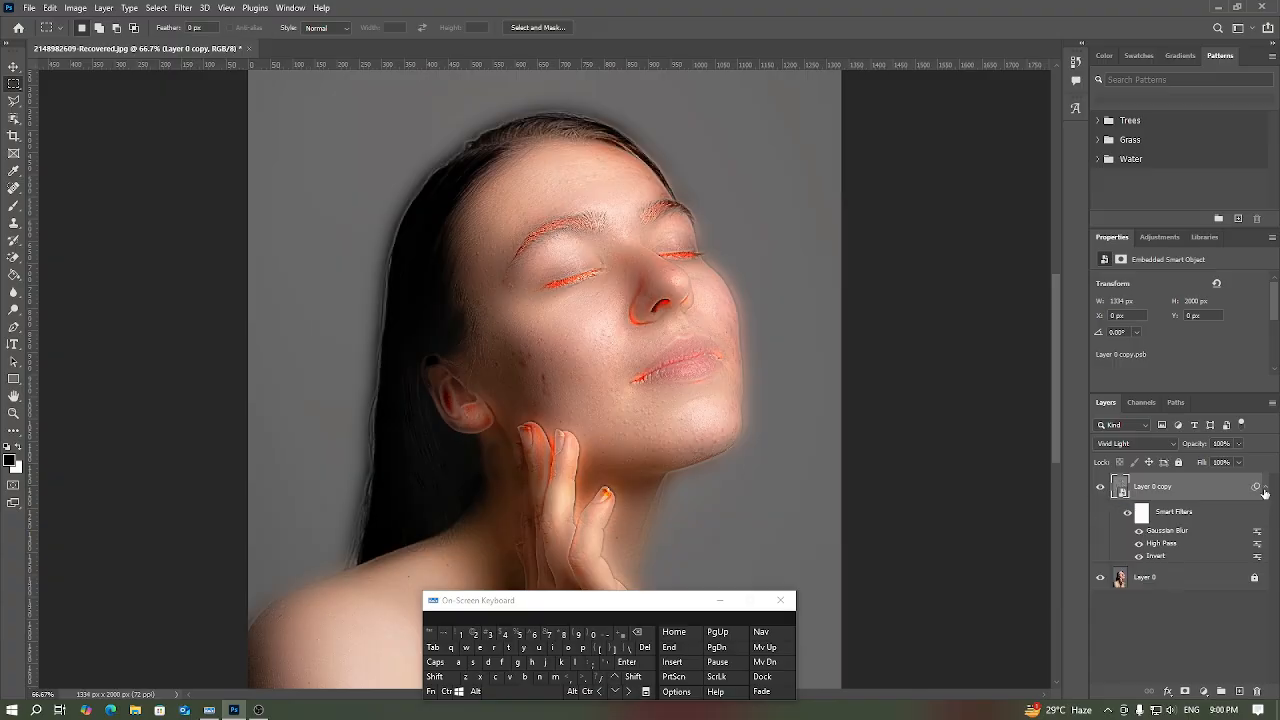
click(1265, 488)
click(1265, 488)
click(1265, 488)
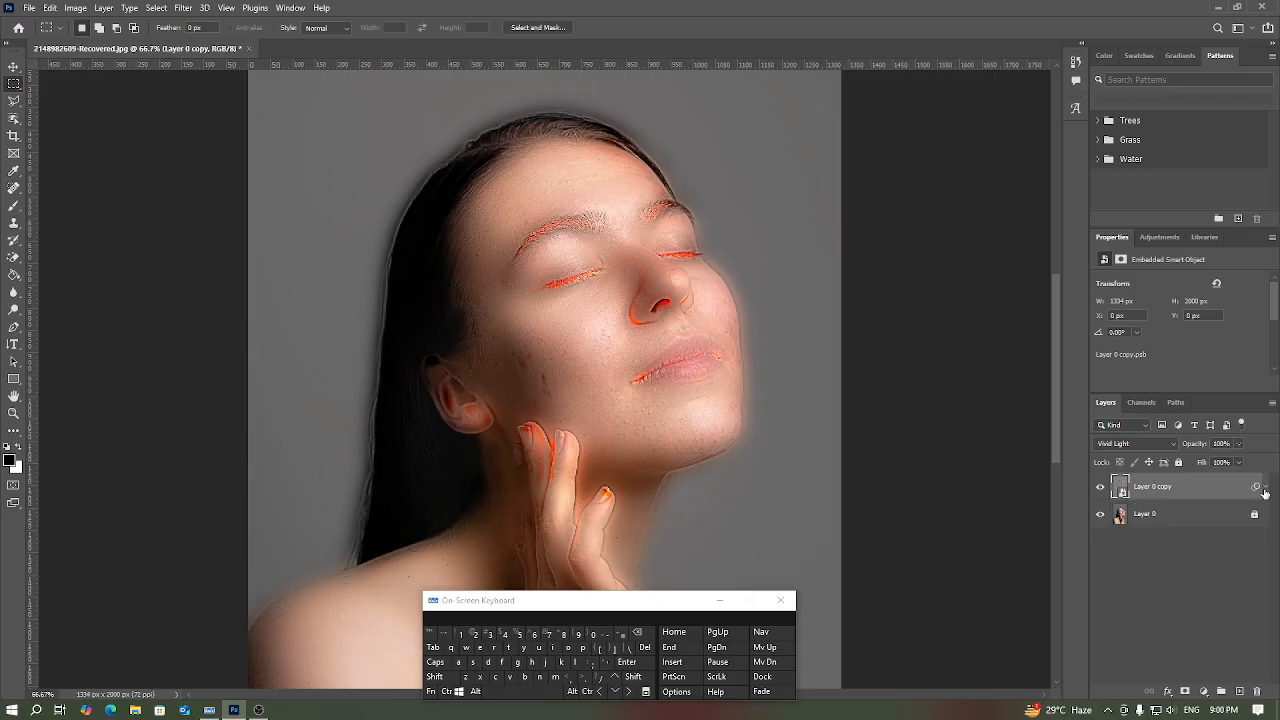
Step: Add a black layer mask to Layer 0 copy so that its entire smoothing effect is hidden
click(1265, 488)
click(1265, 488)
click(475, 692)
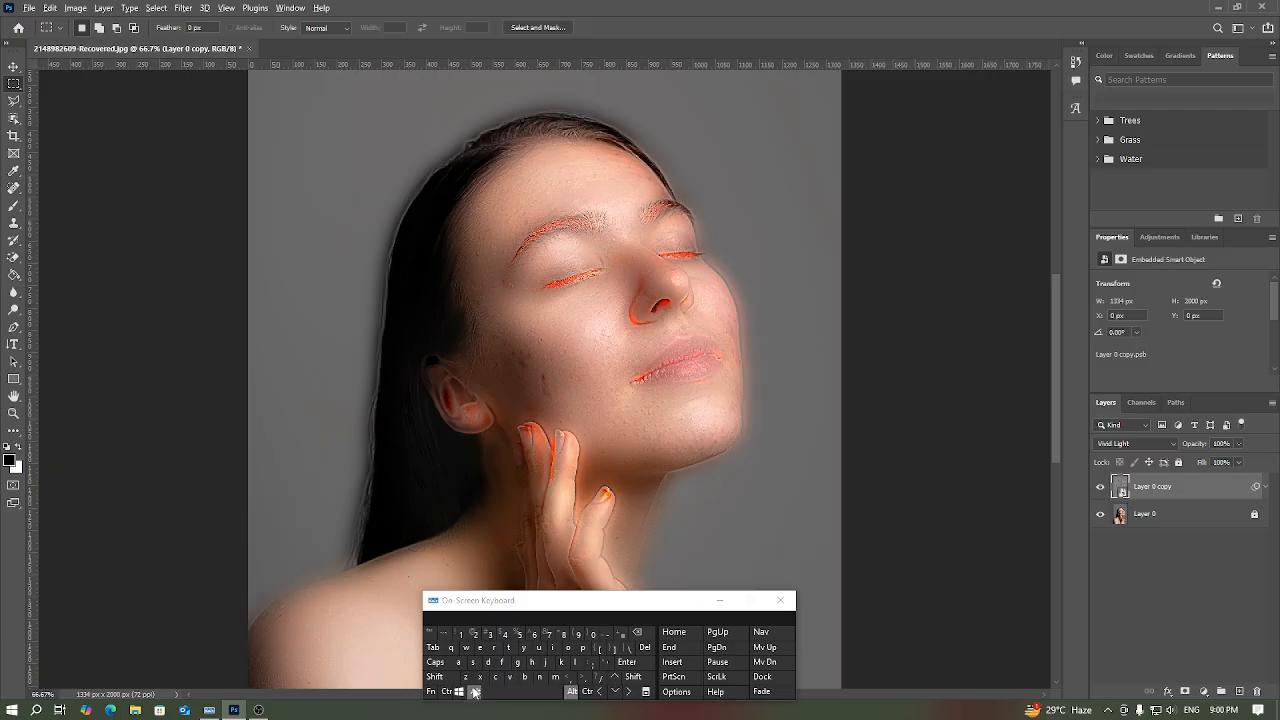
alt+click(1184, 691)
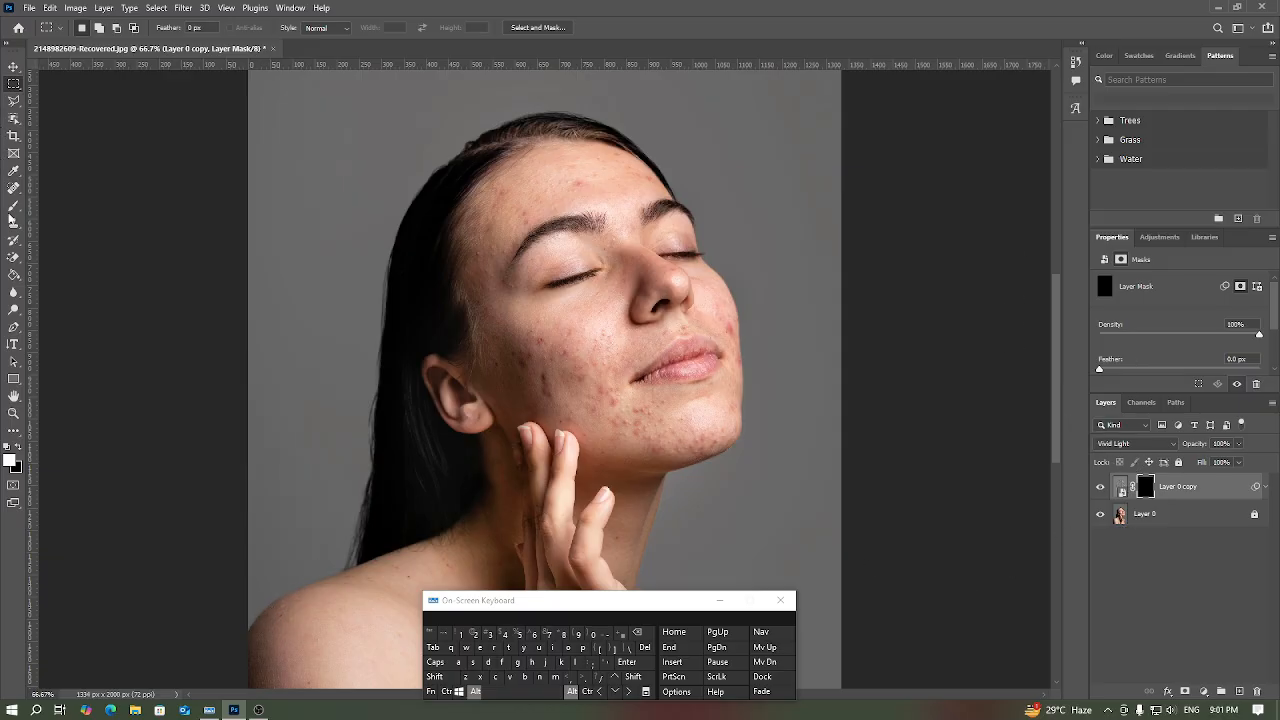
Step: Paint white with an 88 px Soft Round brush on the Layer 0 copy mask over the cheek, chin and forehead blemishes
click(15, 210)
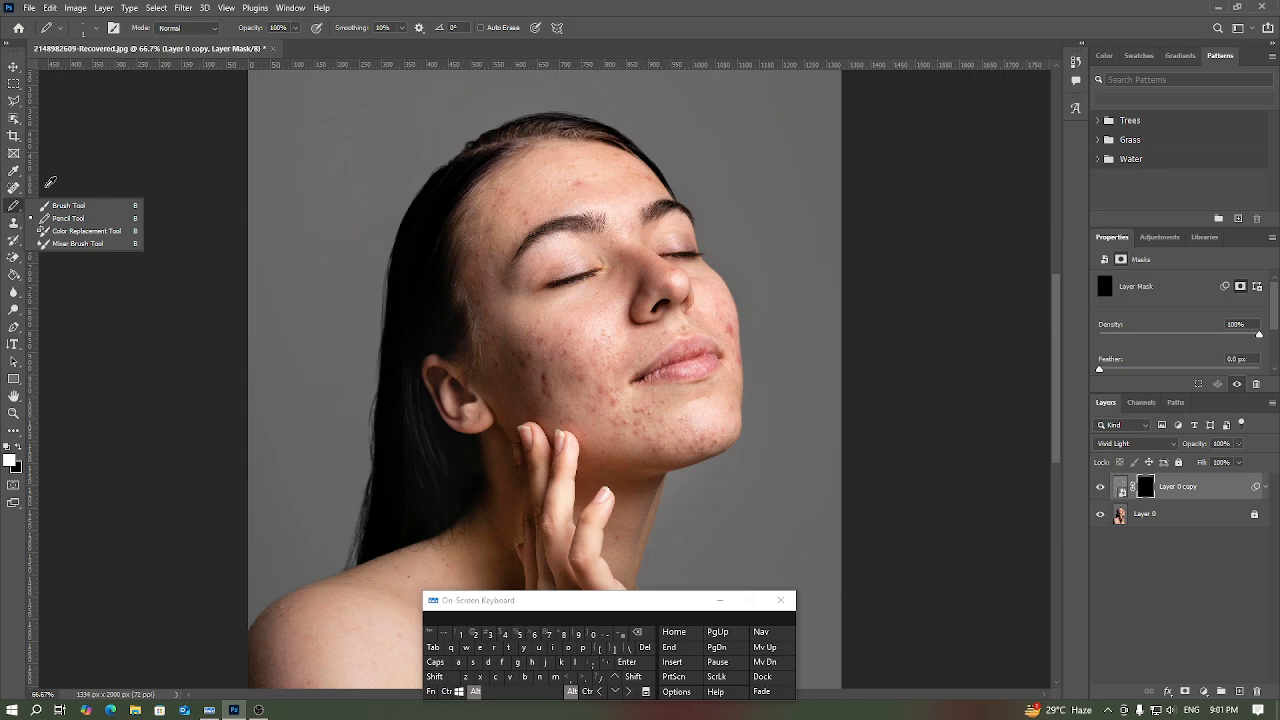
click(475, 692)
click(45, 205)
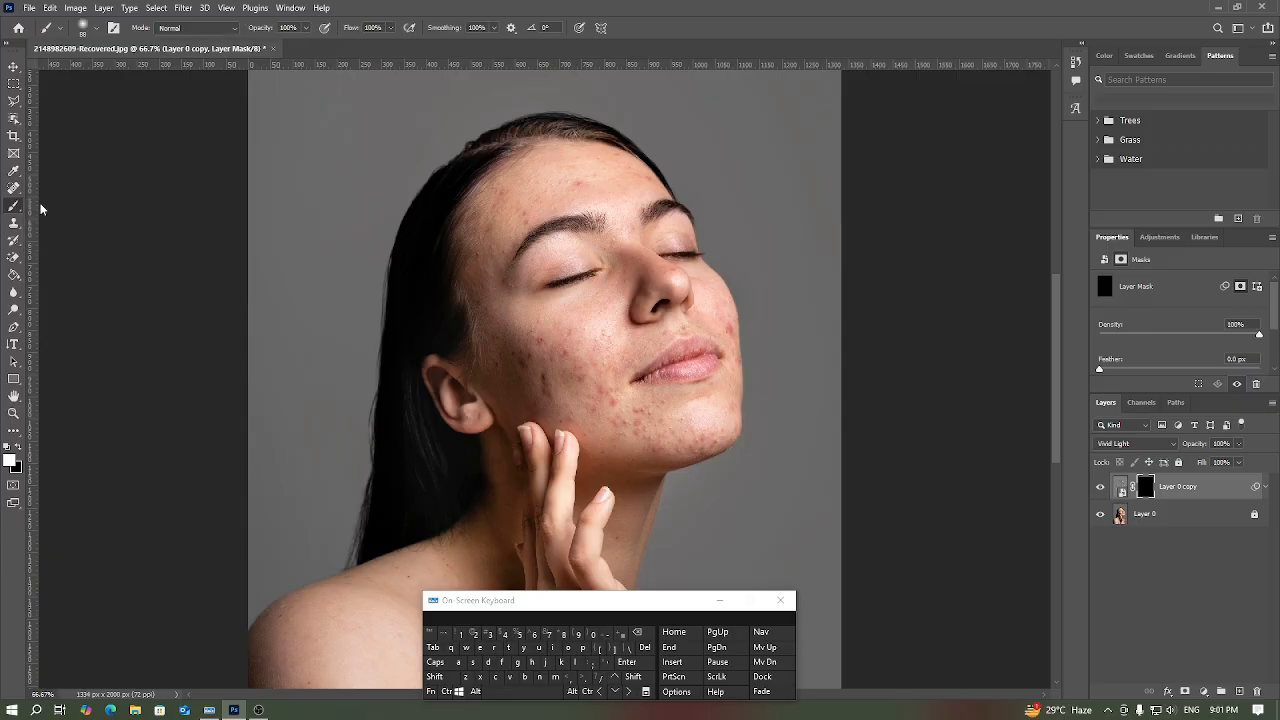
click(94, 32)
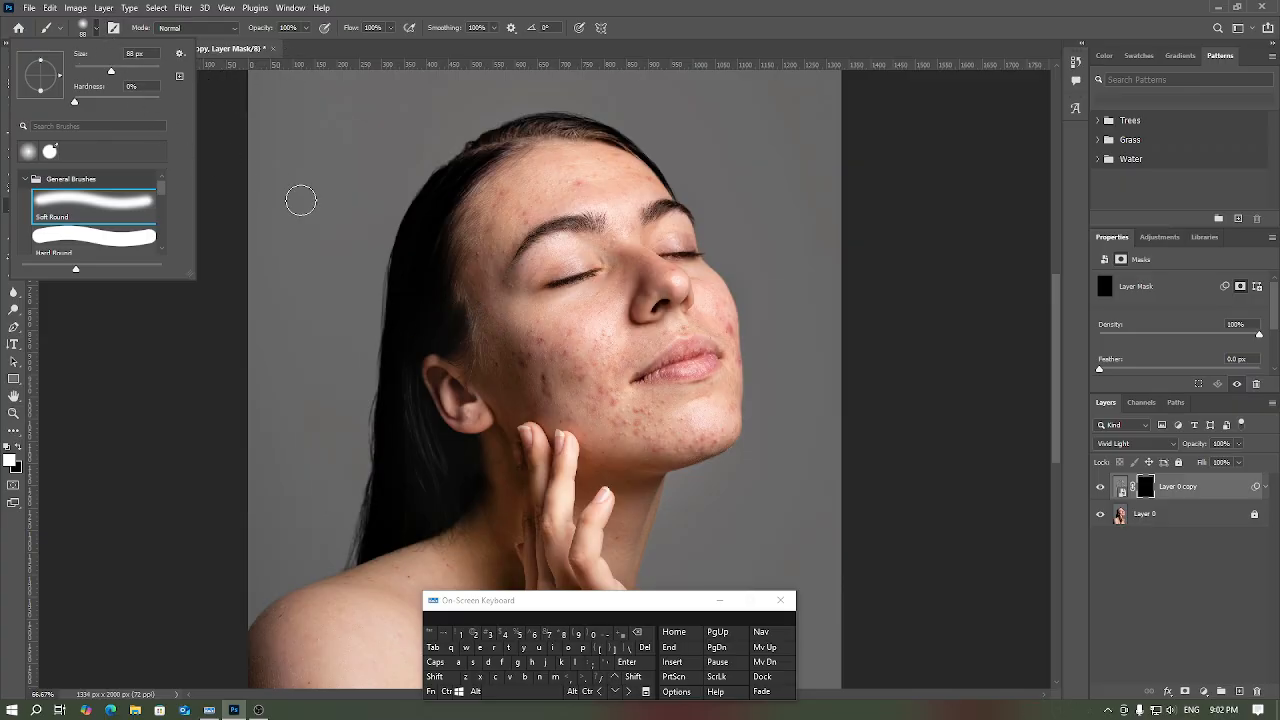
click(611, 4)
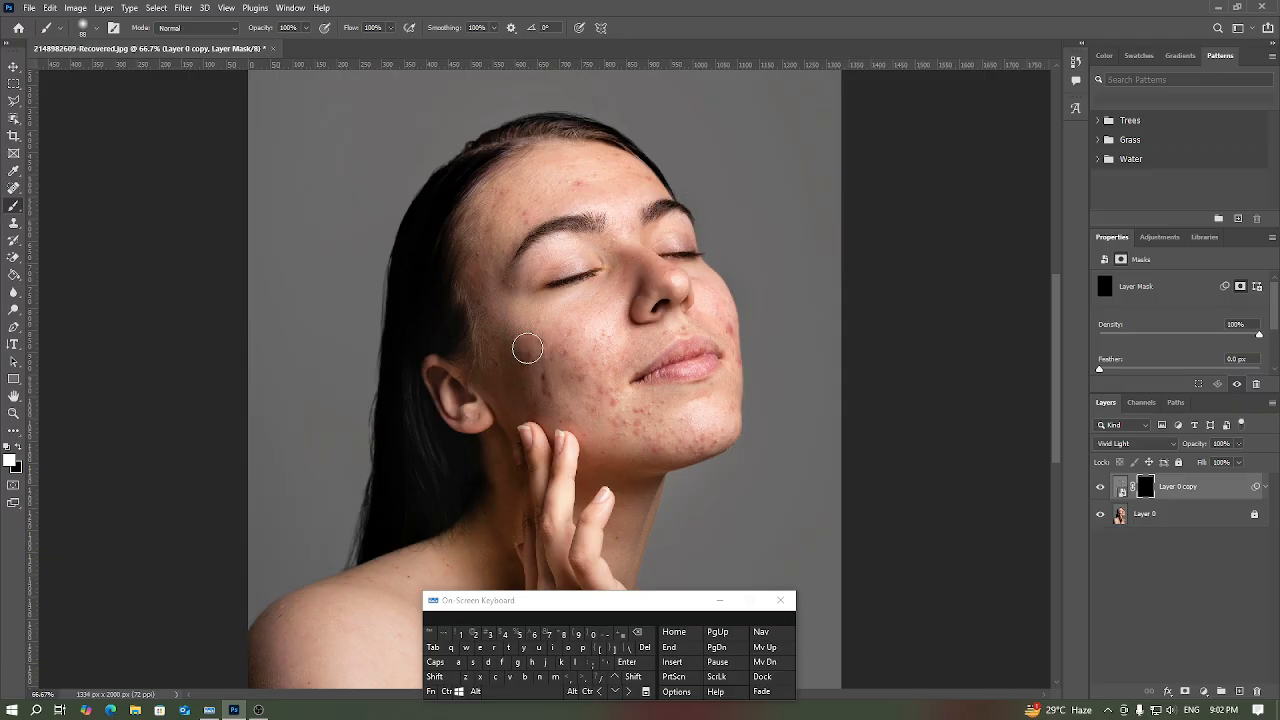
click(570, 392)
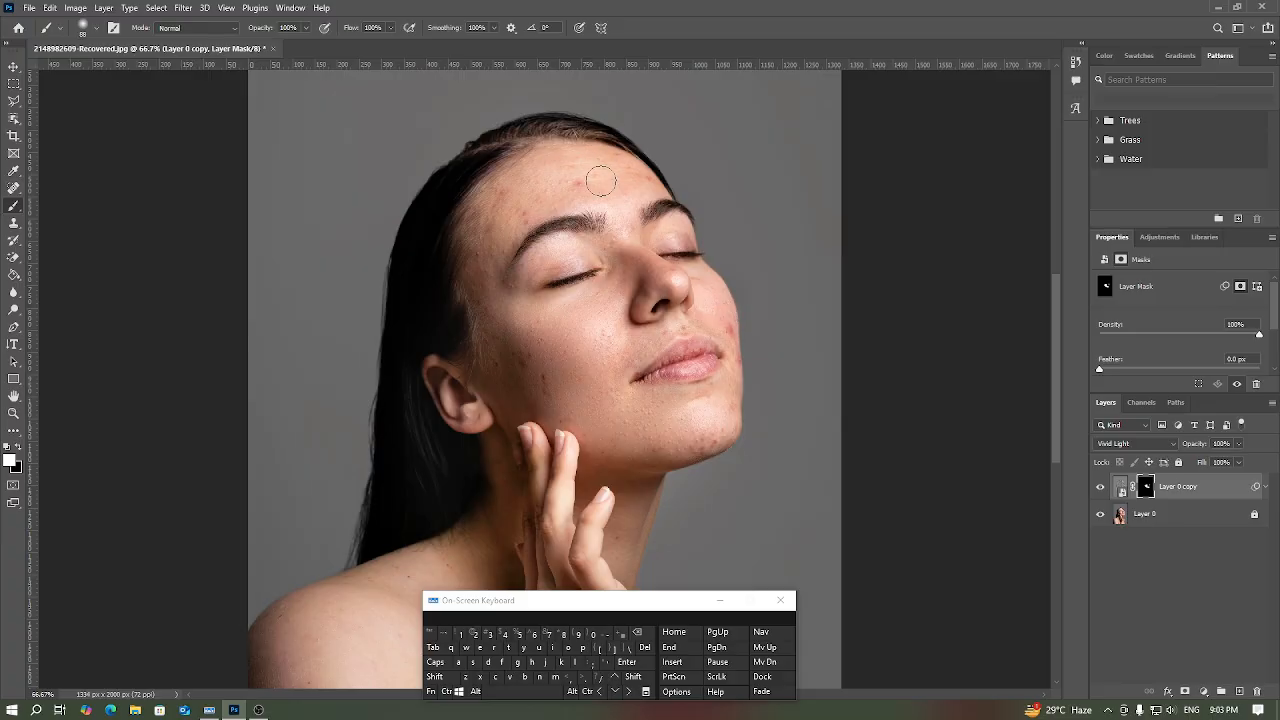
mouse_move(601, 181)
mouse_down()
mouse_move(523, 208)
mouse_move(576, 192)
mouse_up()
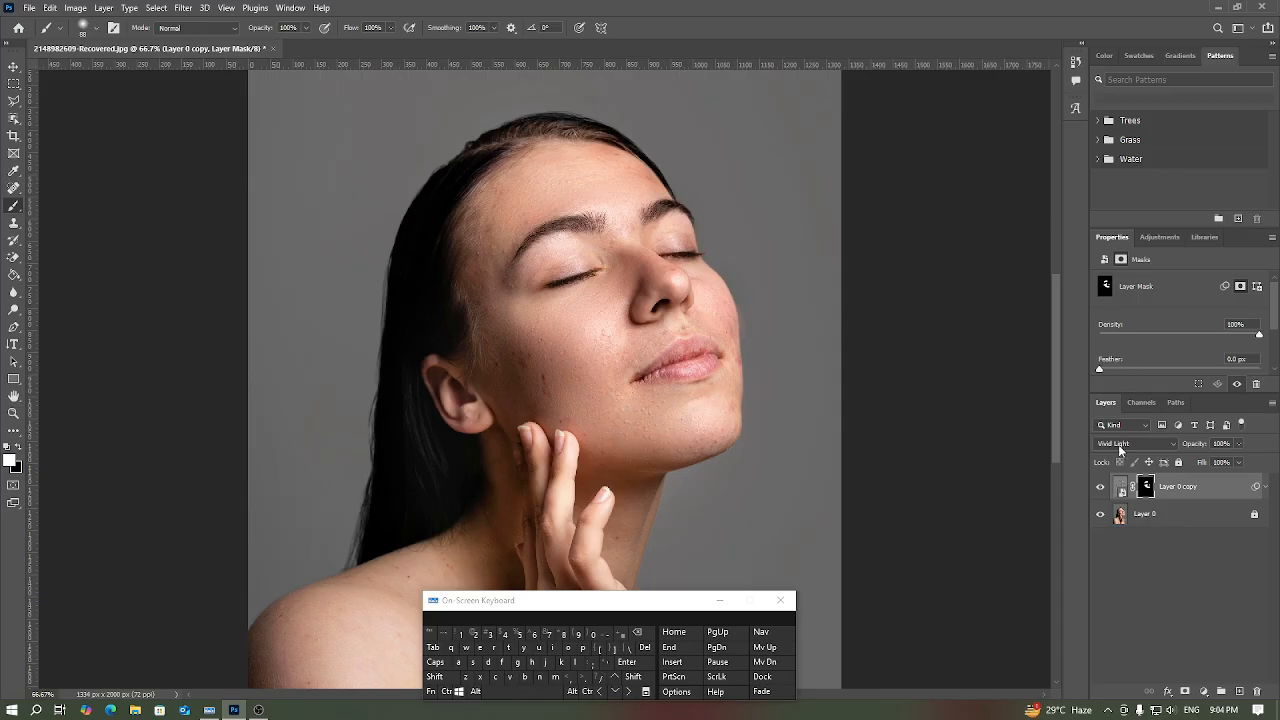
Step: Compare the portrait before and after smoothing by switching Layer 0 copy off and on, leaving it visible
click(1101, 487)
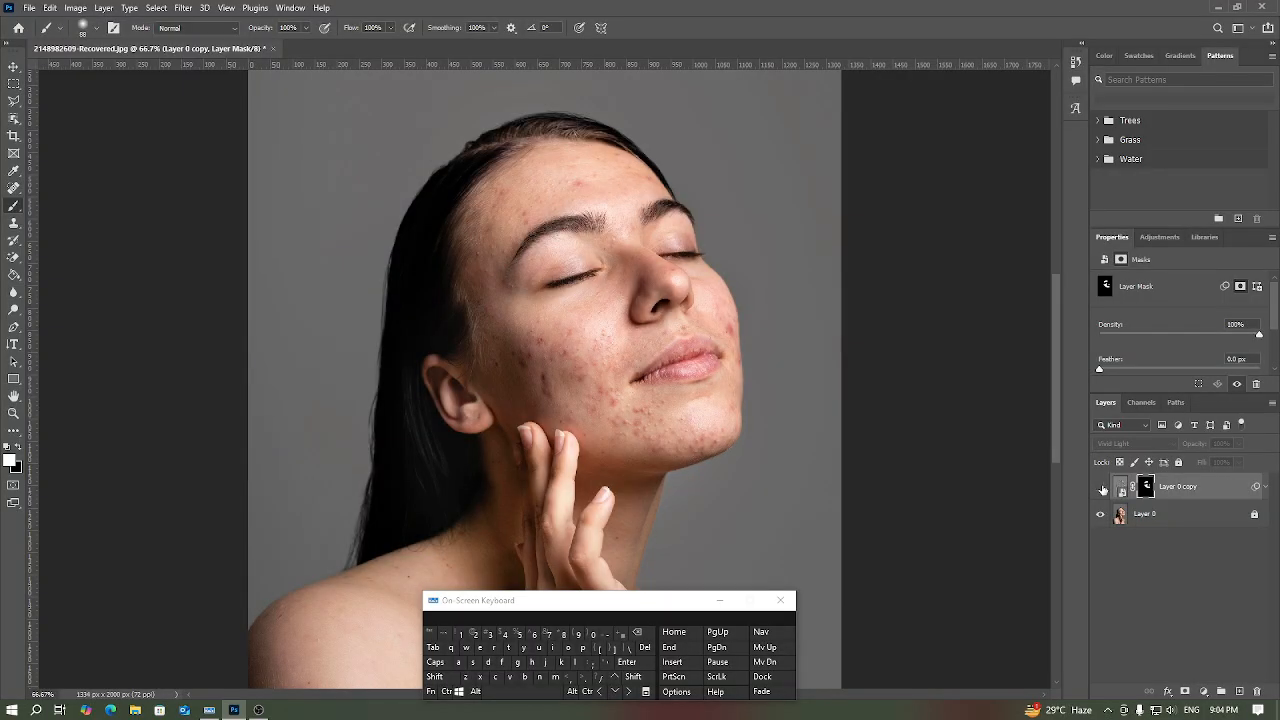
click(1101, 487)
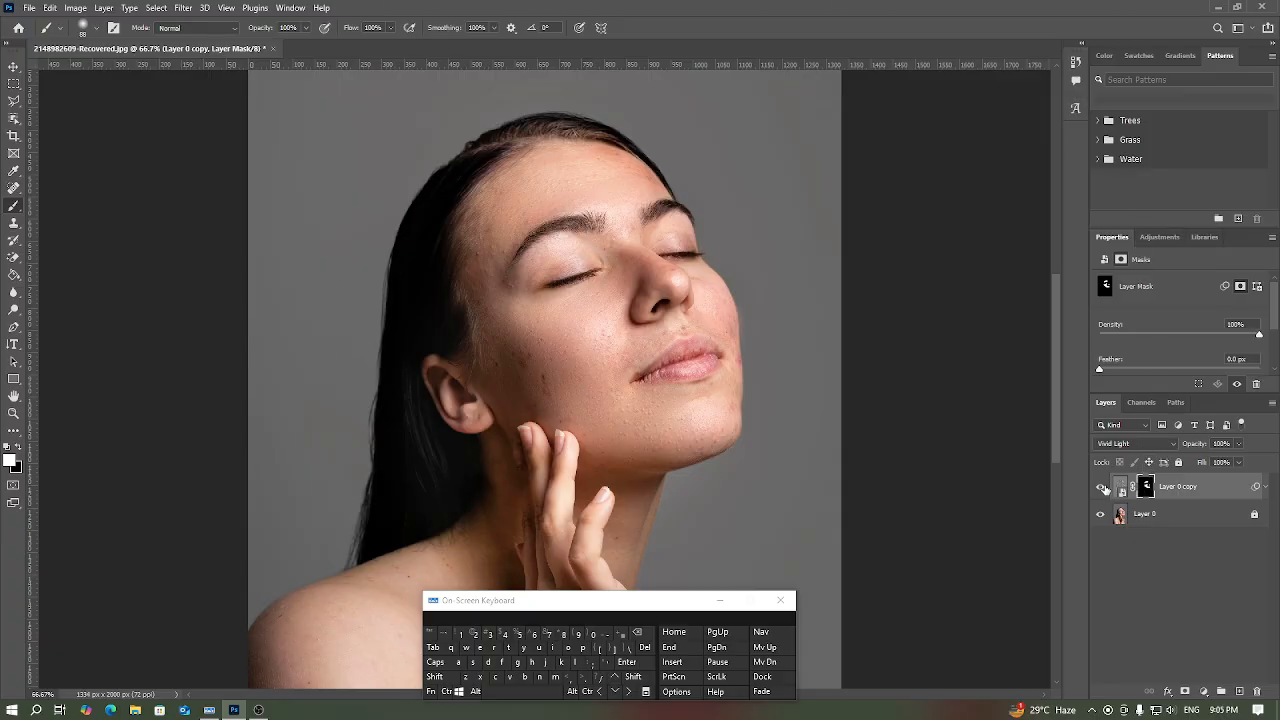
click(1100, 487)
click(1100, 487)
click(1099, 487)
click(1100, 487)
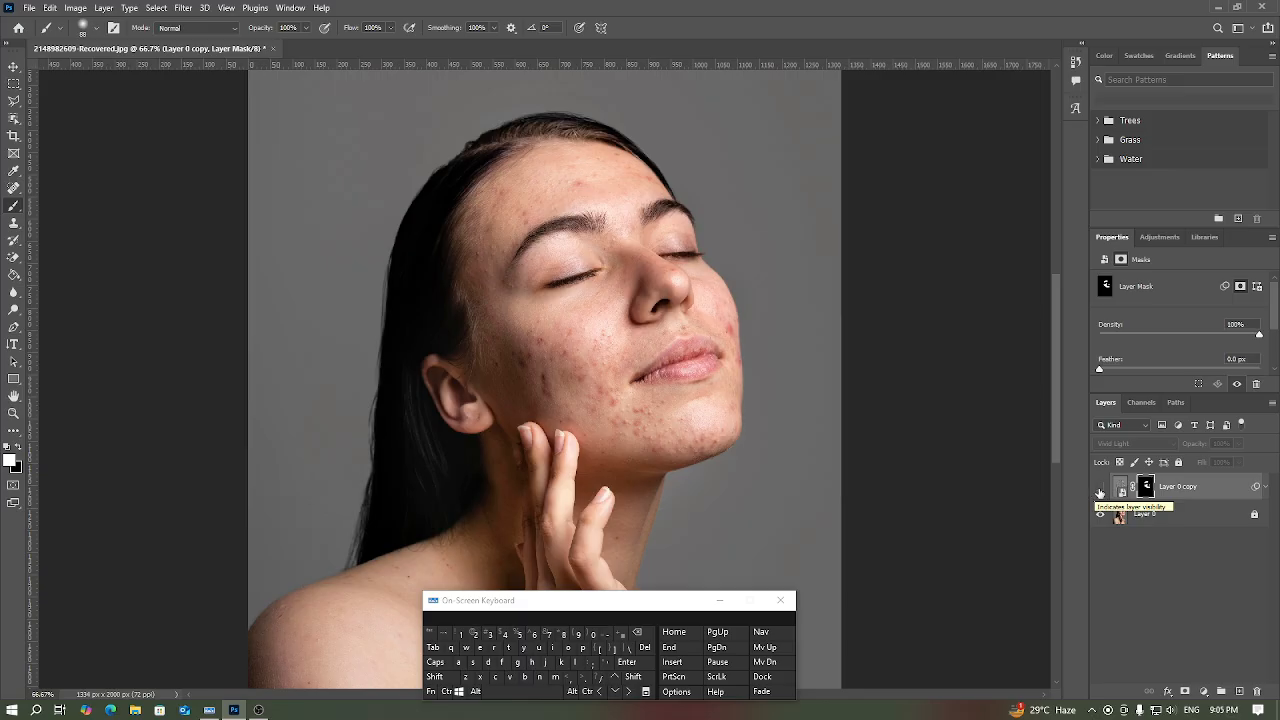
click(1100, 488)
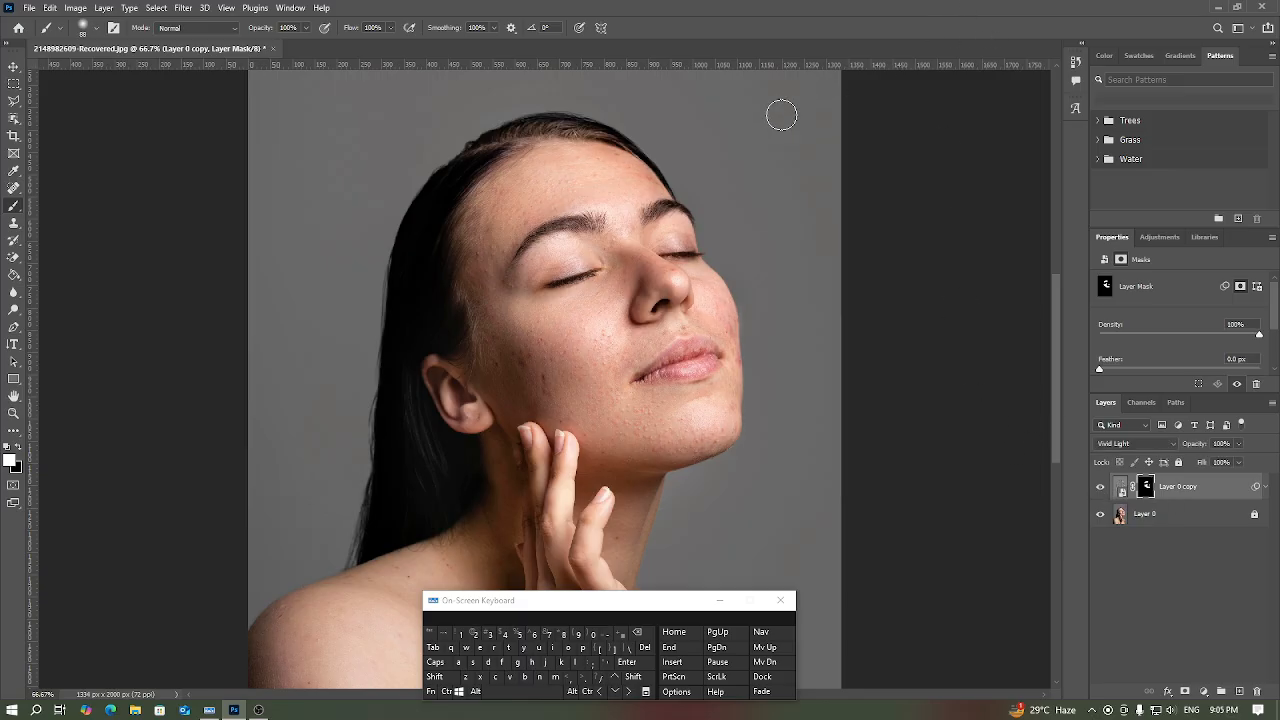
Step: Stamp all visible layers into a new layer on top, and hide Layer 0 copy and Layer 0
click(433, 677)
click(447, 691)
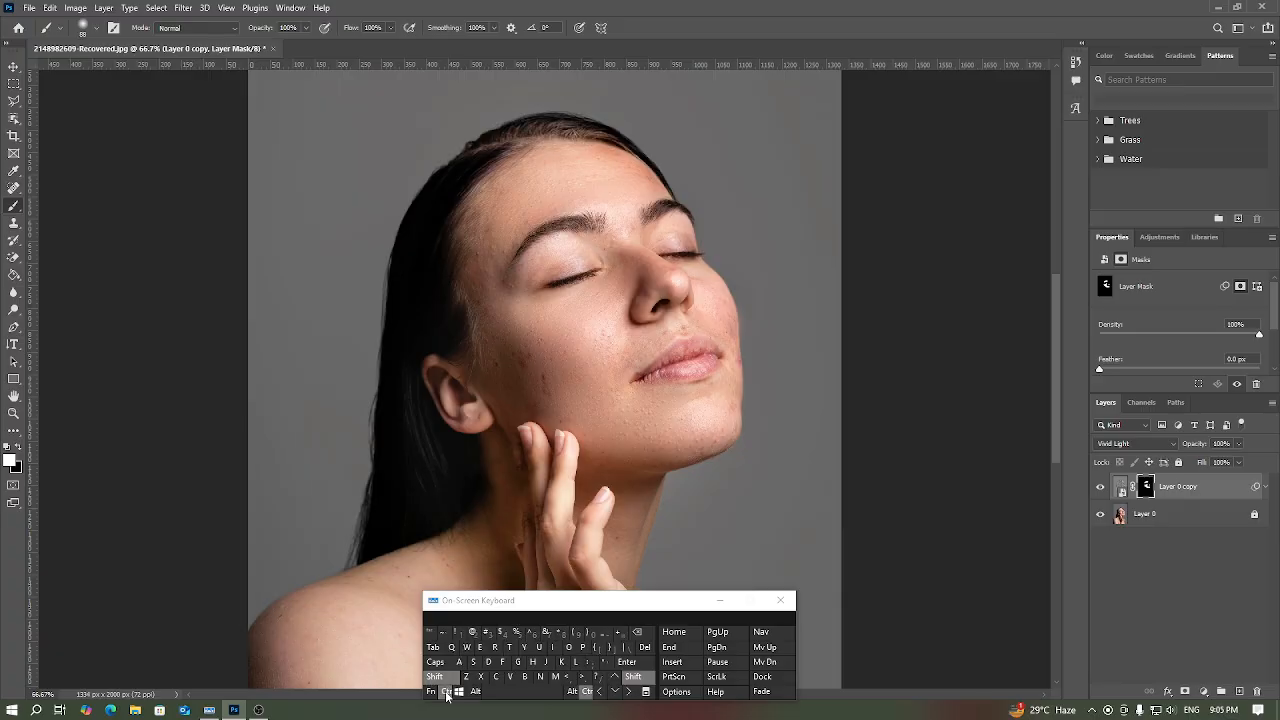
click(475, 691)
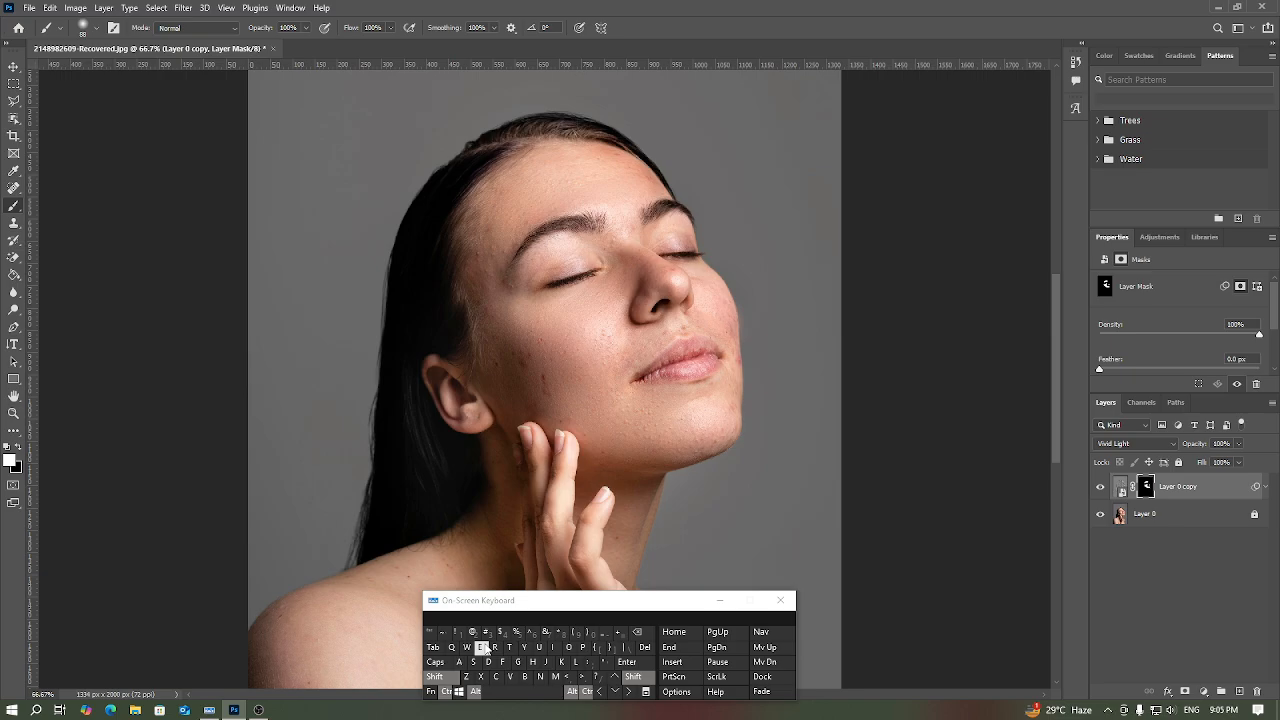
click(481, 647)
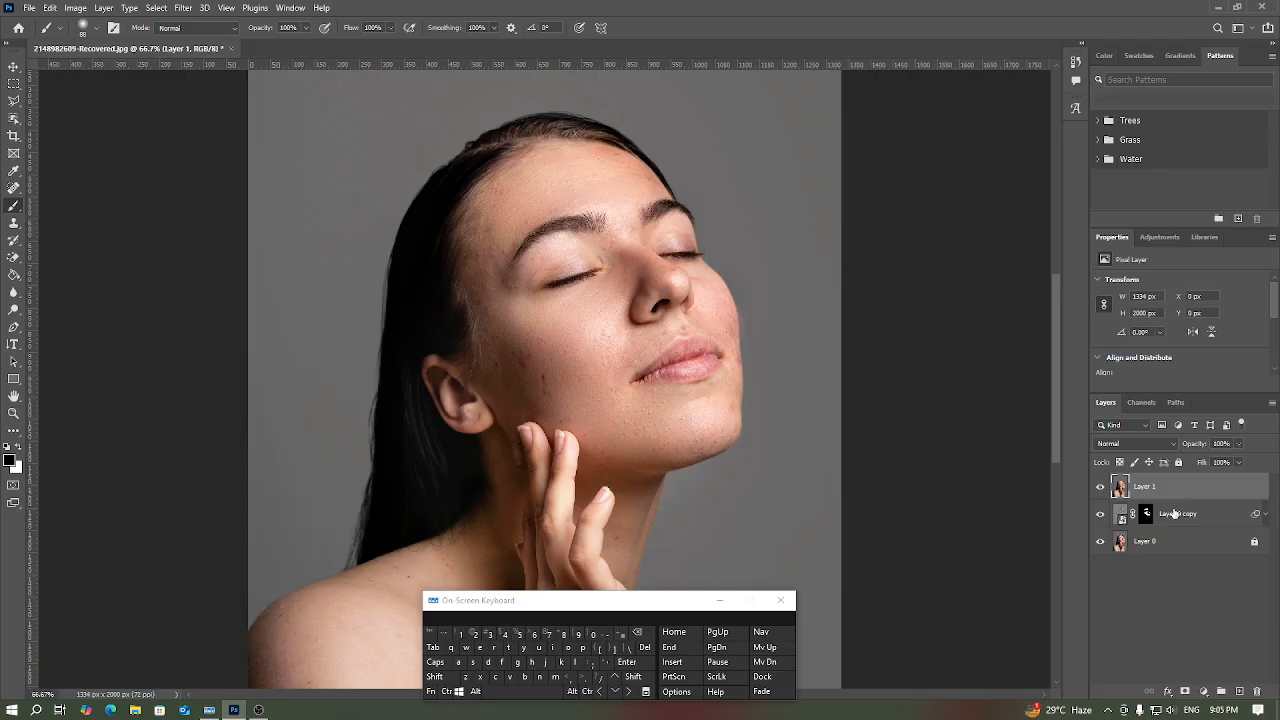
click(1102, 516)
click(706, 598)
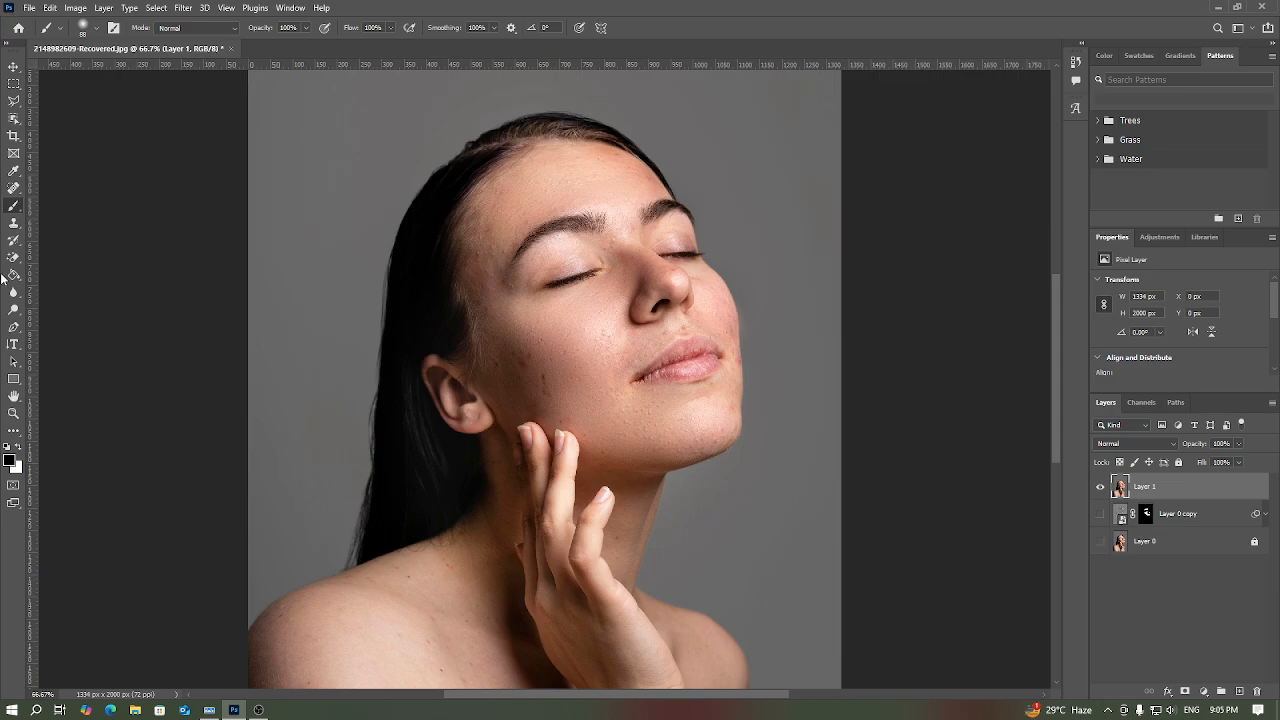
Step: Duplicate the stamped Layer 1 and hide the original Layer 1
click(13, 412)
click(603, 298)
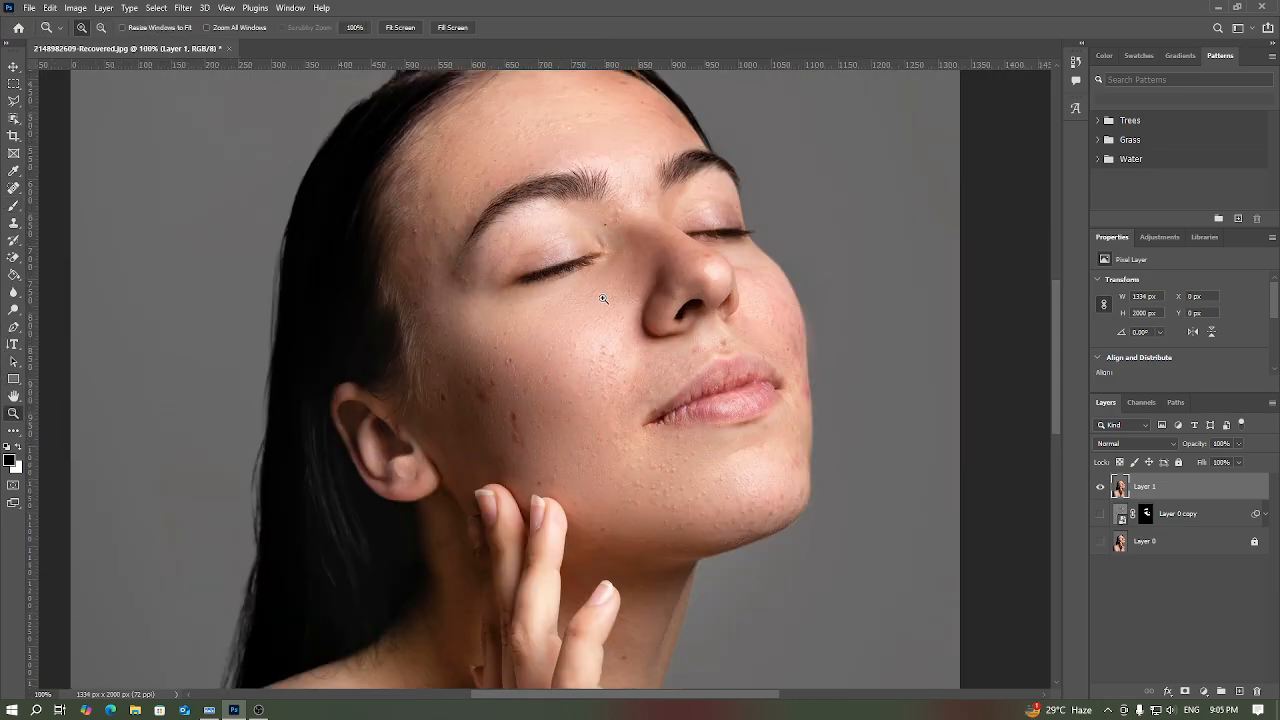
scroll(603, 298, up, 2)
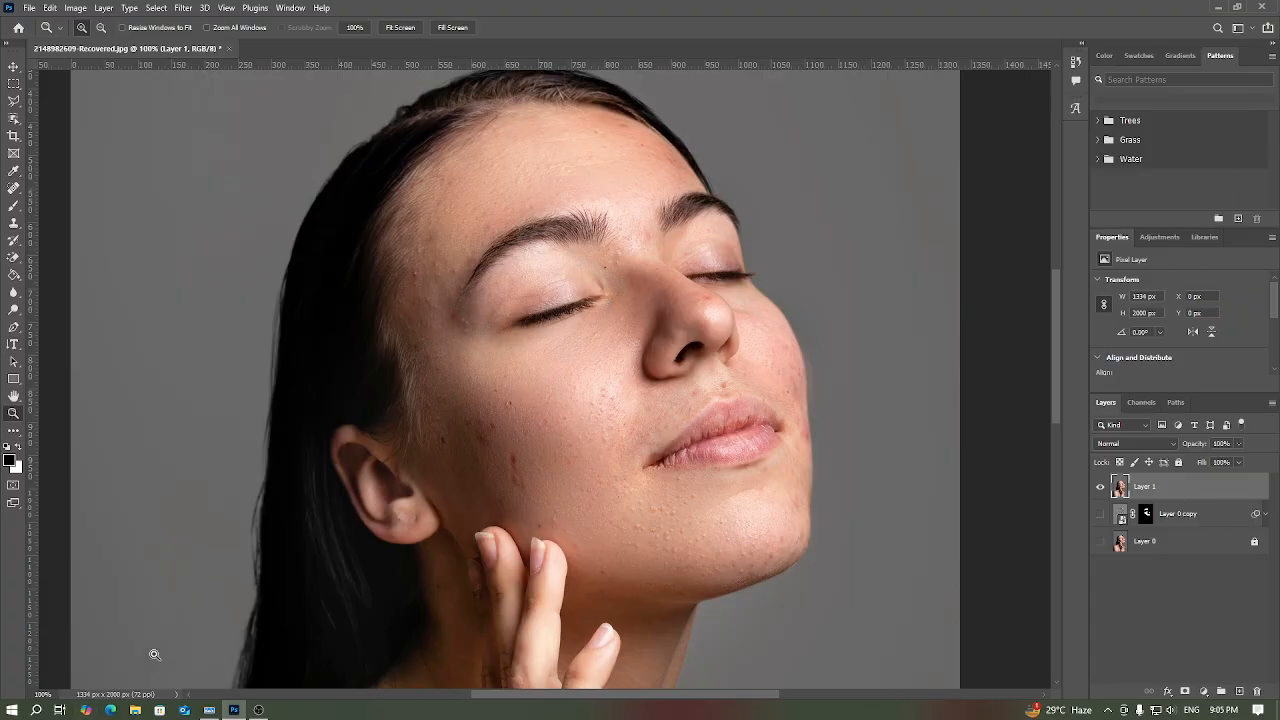
click(208, 709)
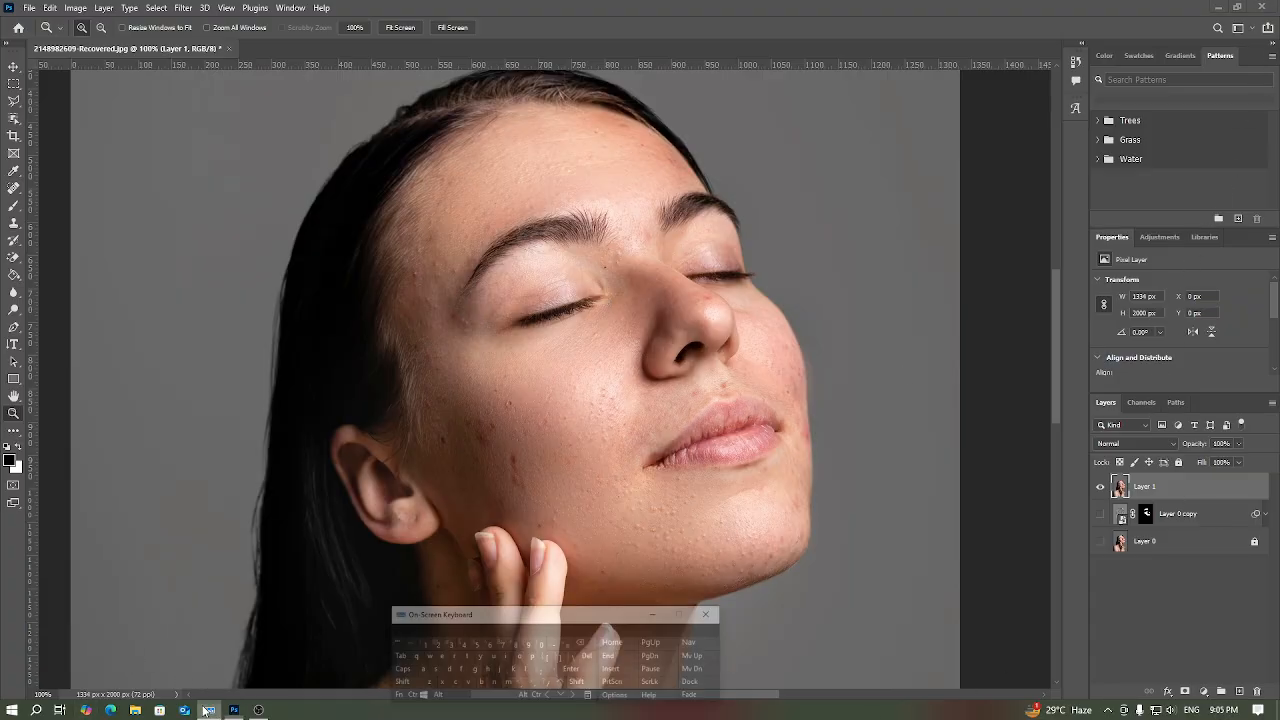
click(444, 691)
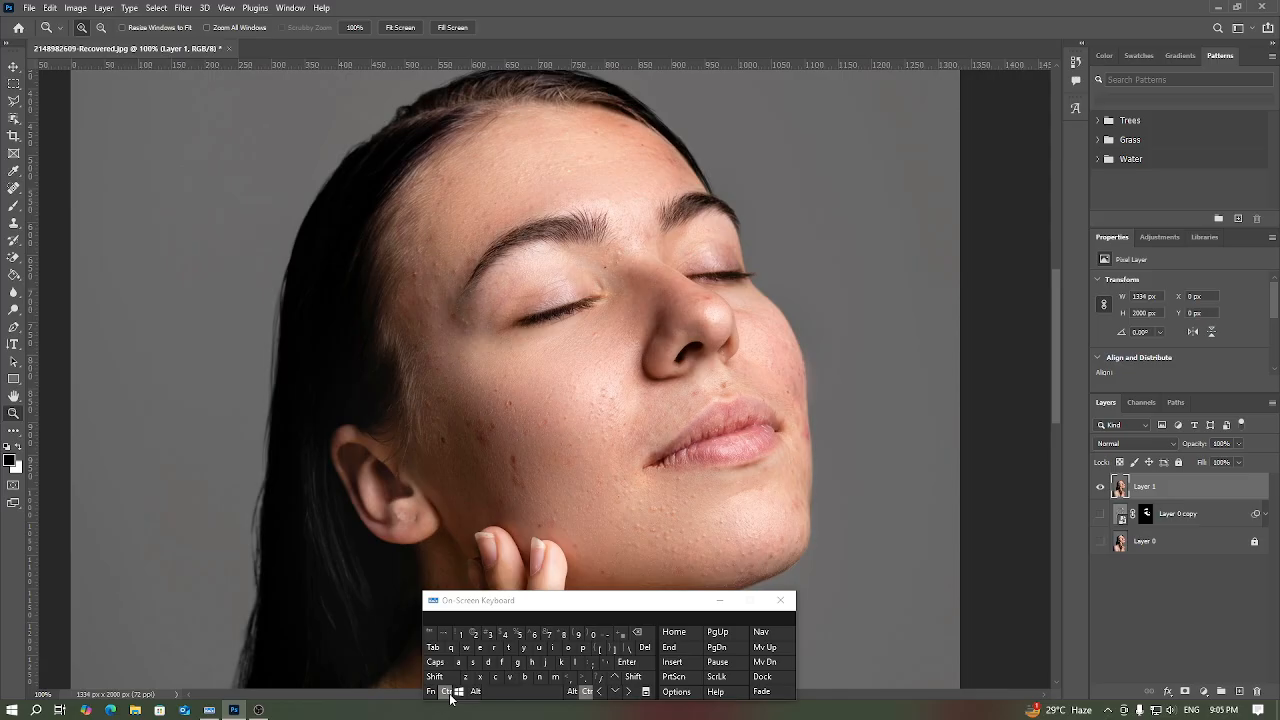
click(547, 662)
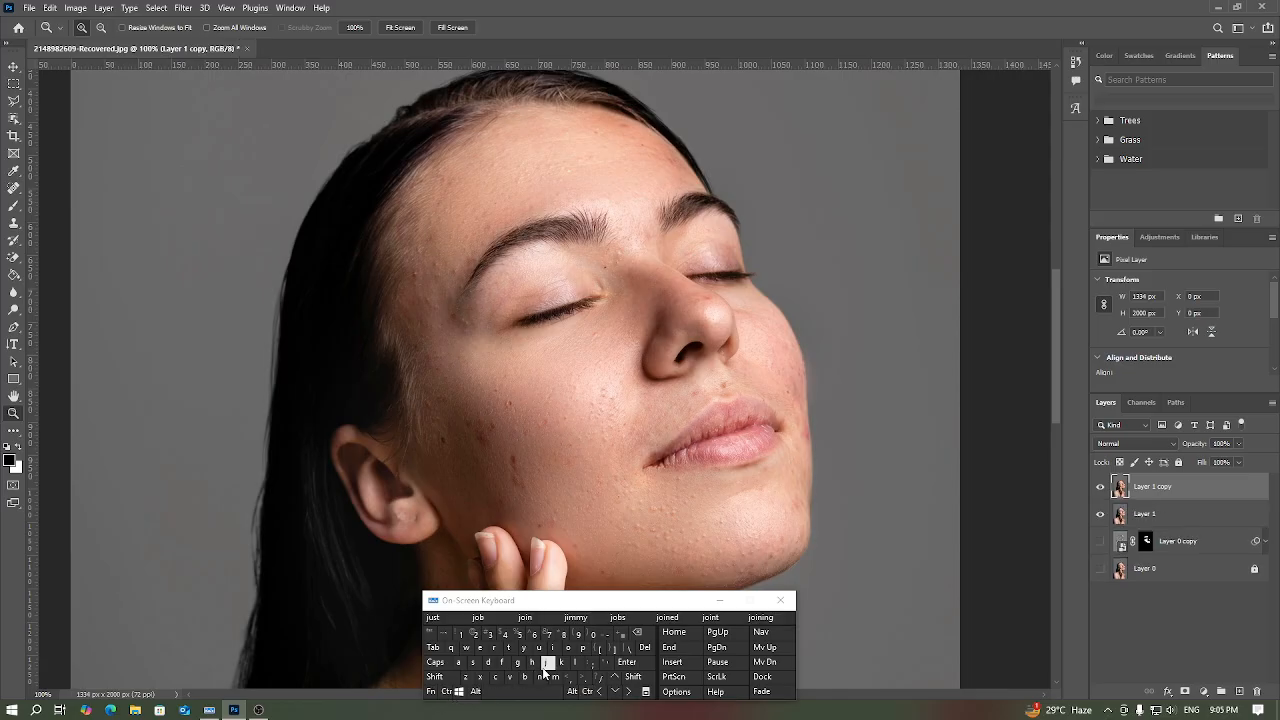
click(719, 600)
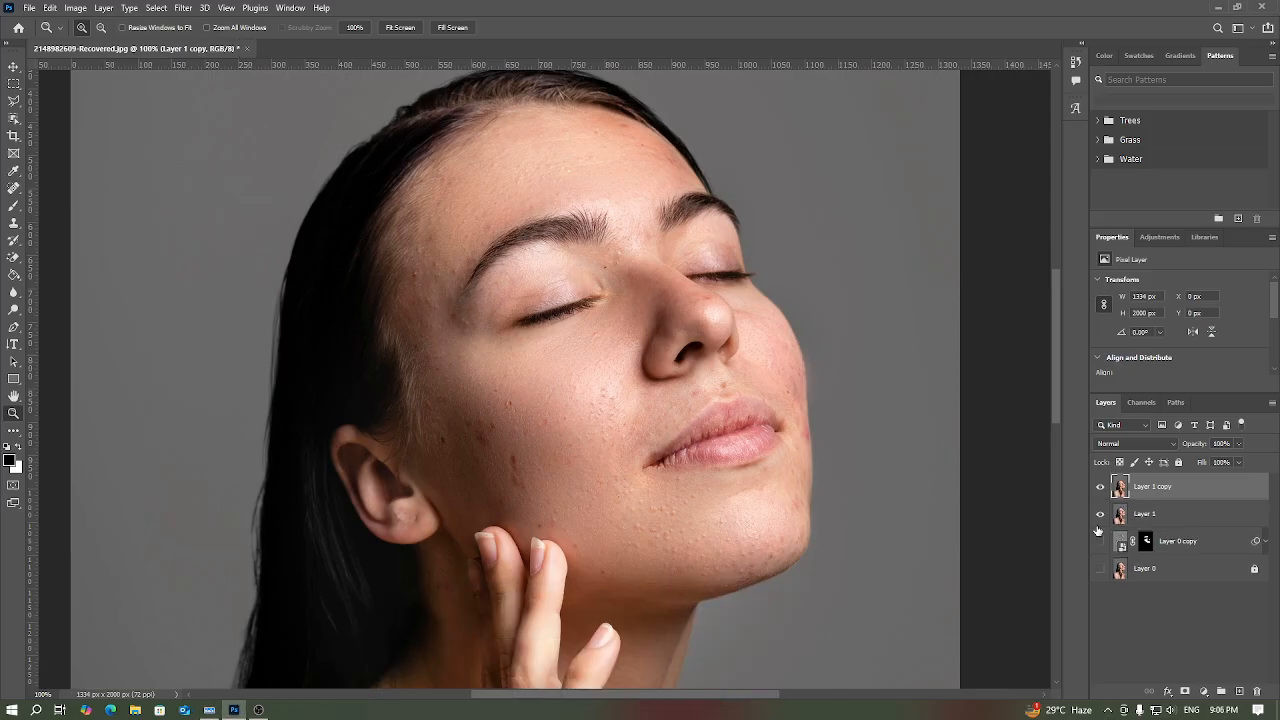
click(1100, 514)
Step: Remove the dark spots and bumps across the cheek on Layer 1 copy with the Spot Healing Brush
click(14, 190)
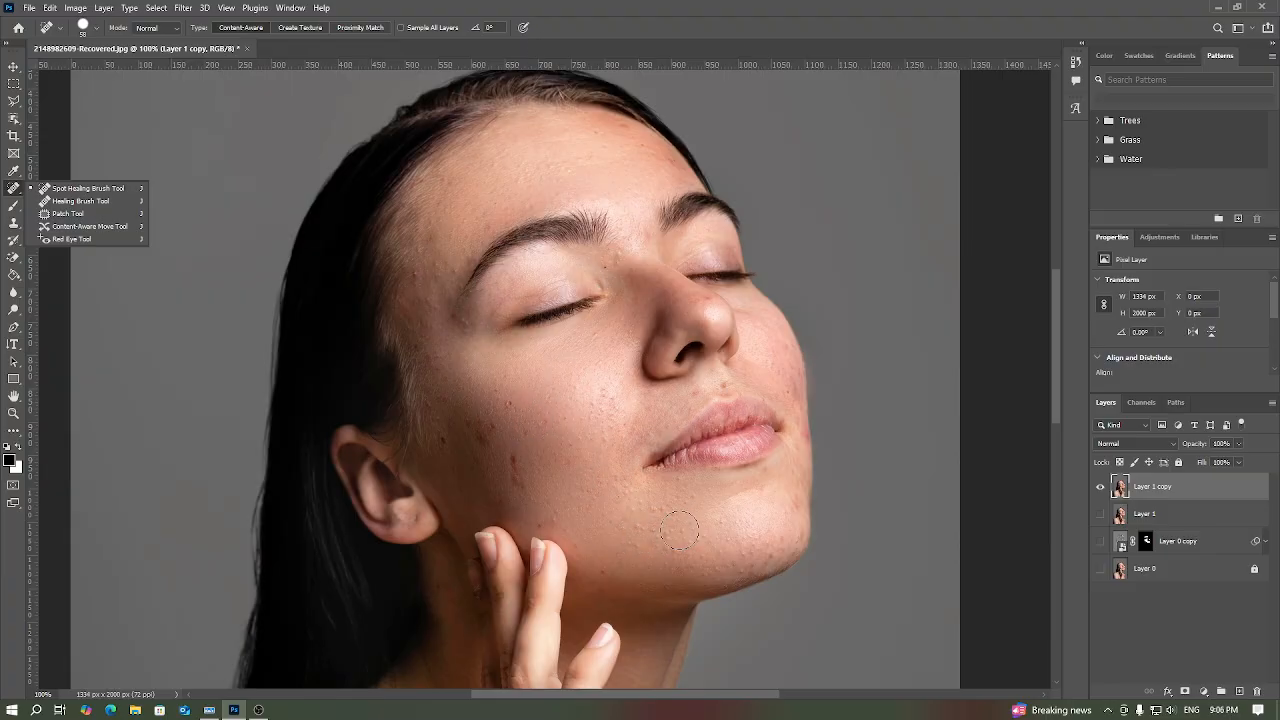
click(90, 192)
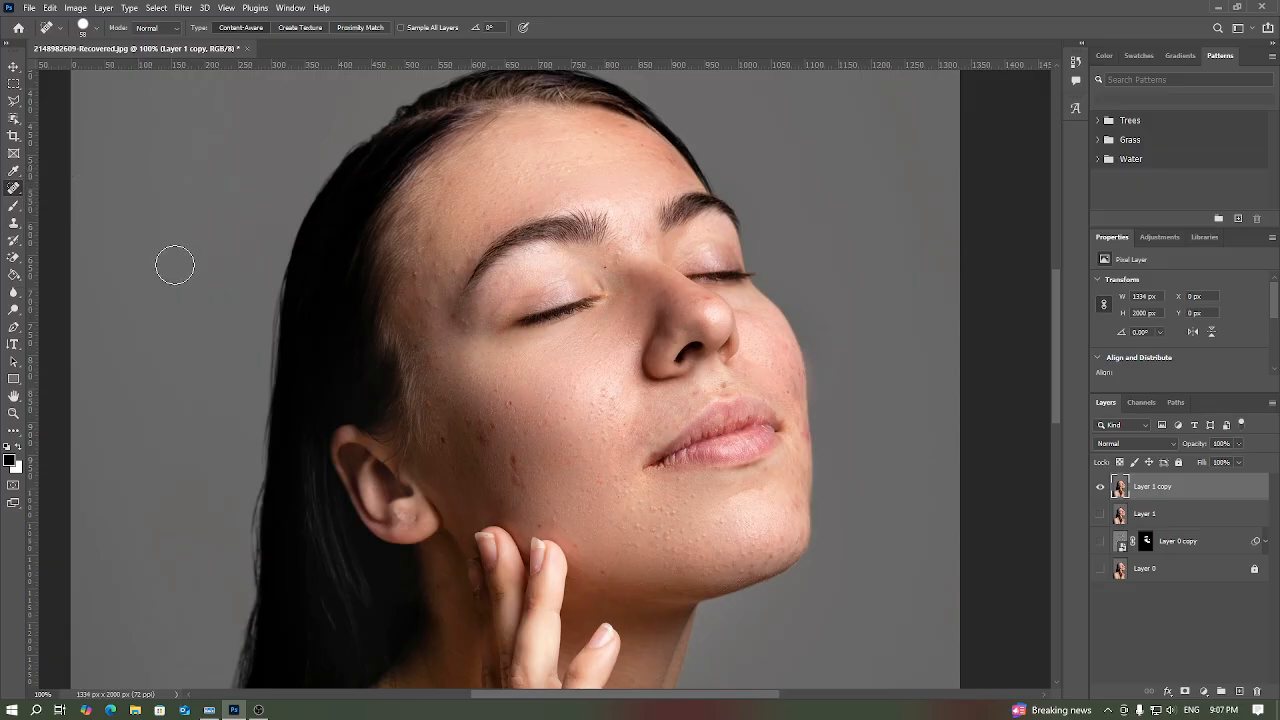
click(508, 405)
click(483, 425)
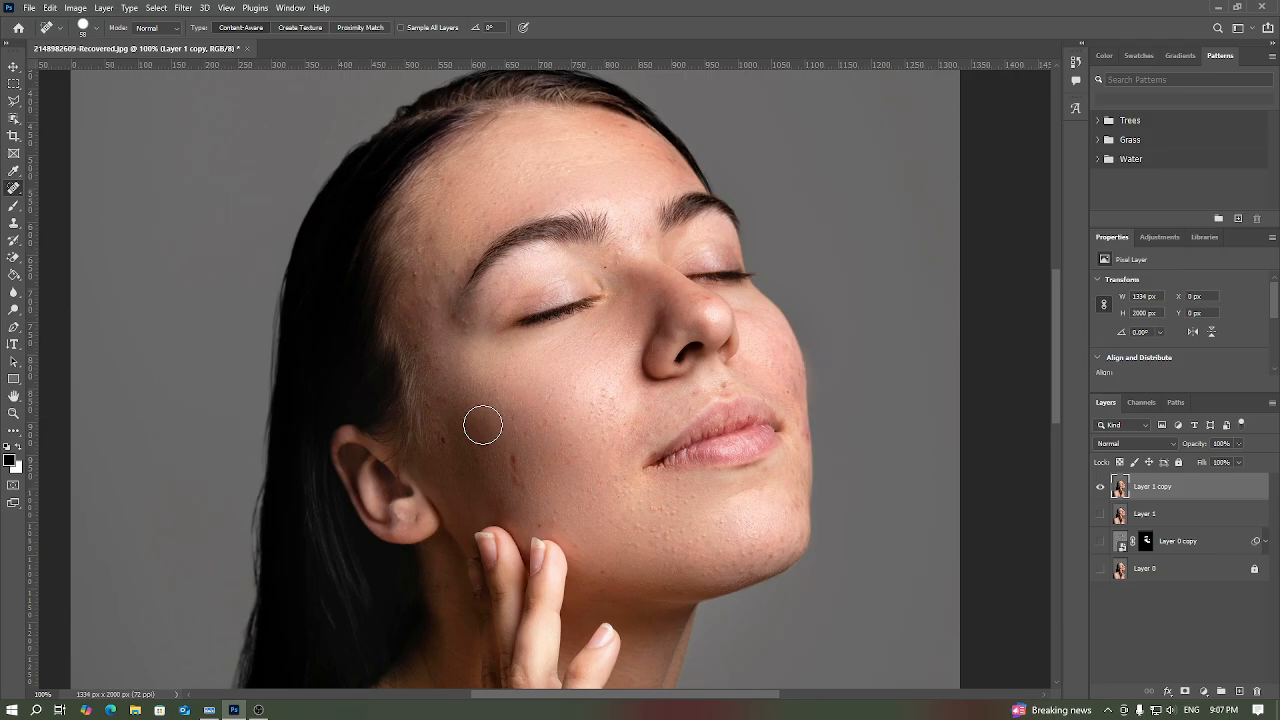
click(513, 471)
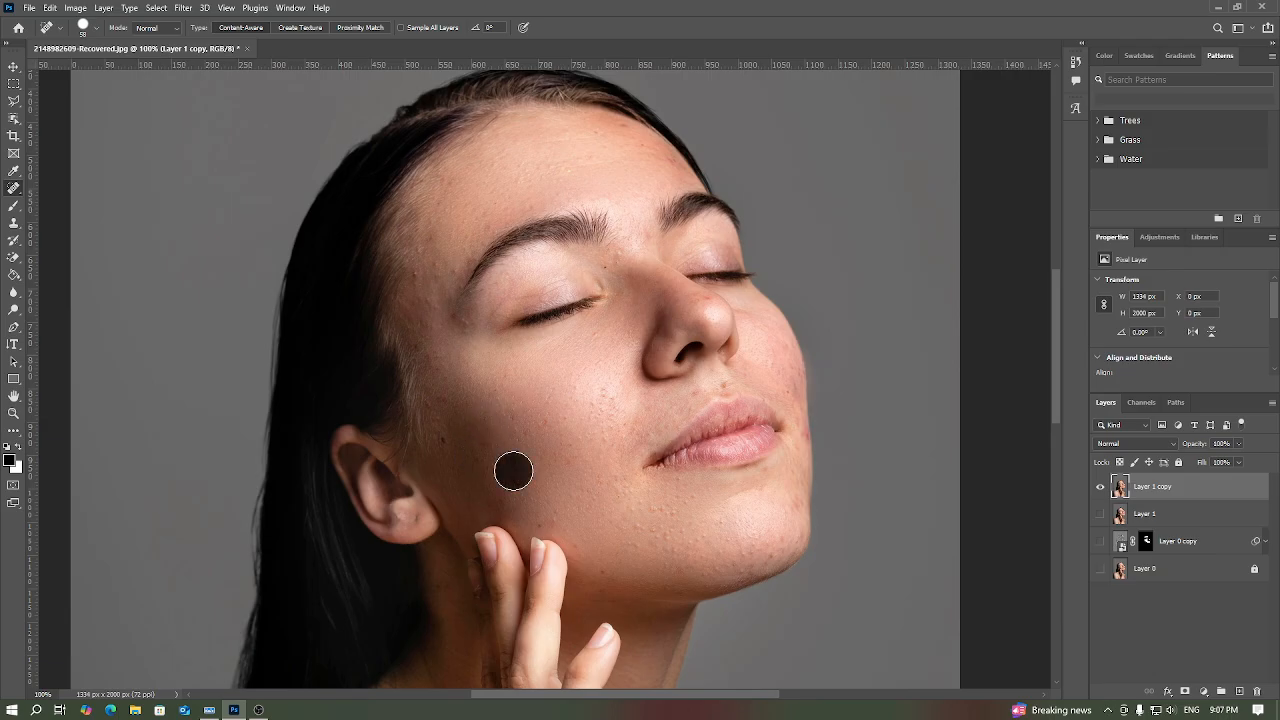
click(540, 419)
click(520, 416)
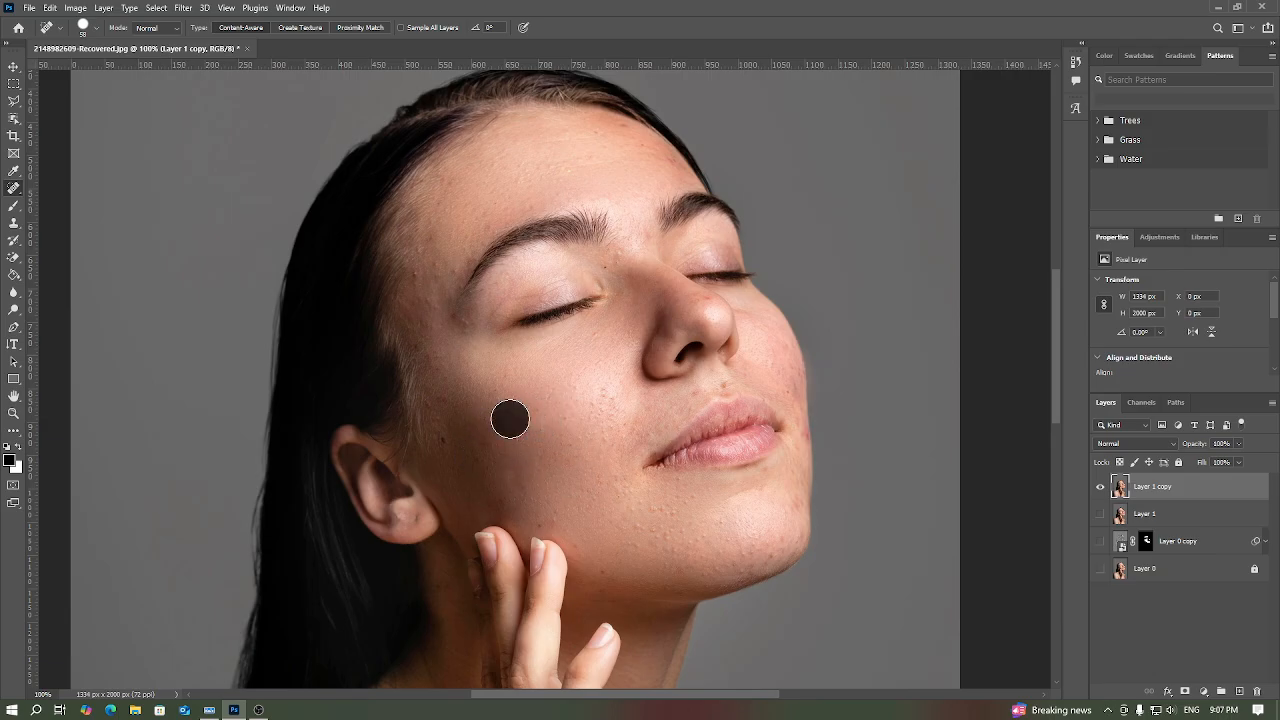
click(600, 395)
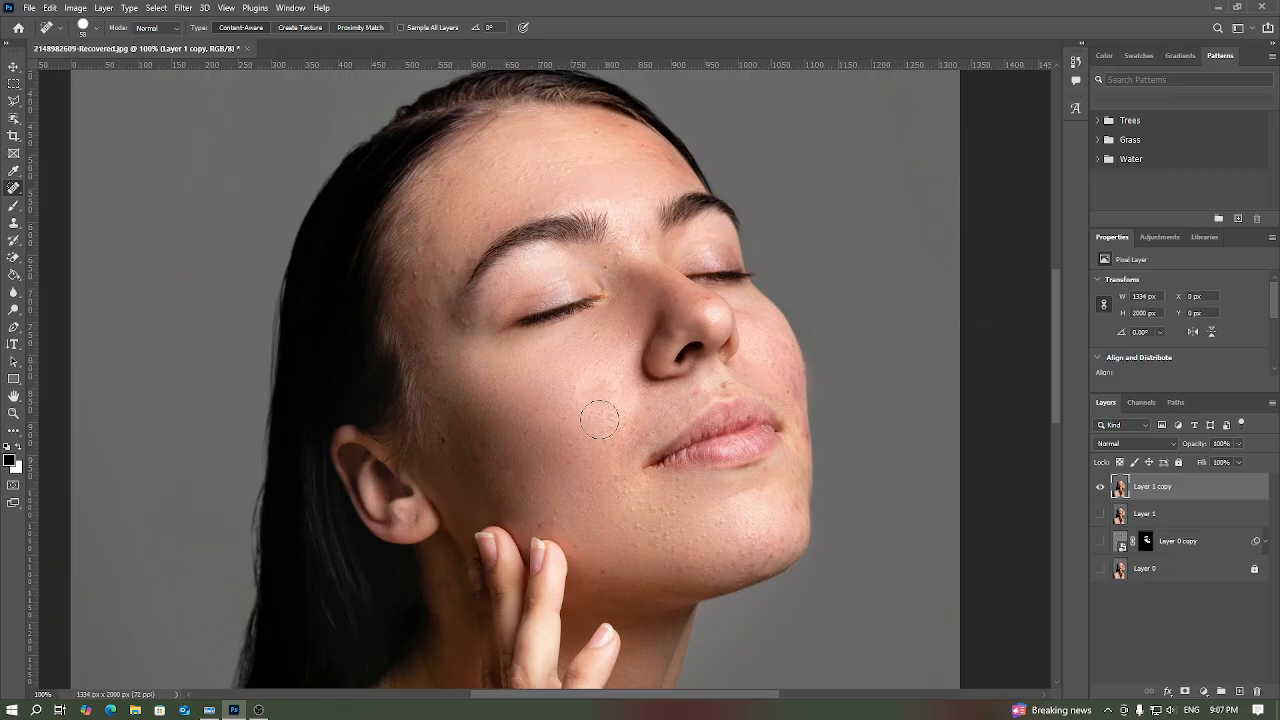
click(597, 414)
click(551, 421)
click(572, 455)
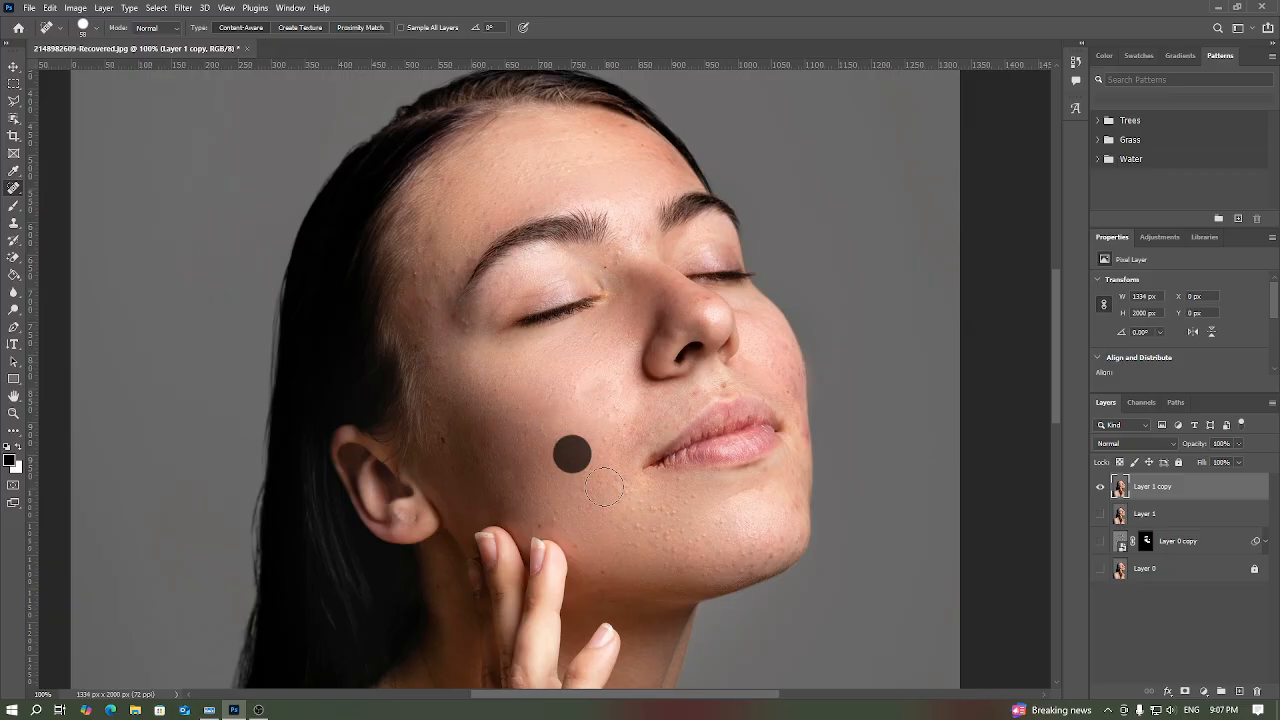
Step: Heal the remaining blemishes on the lower cheek, around the mouth corner and on the chin
click(627, 506)
click(643, 519)
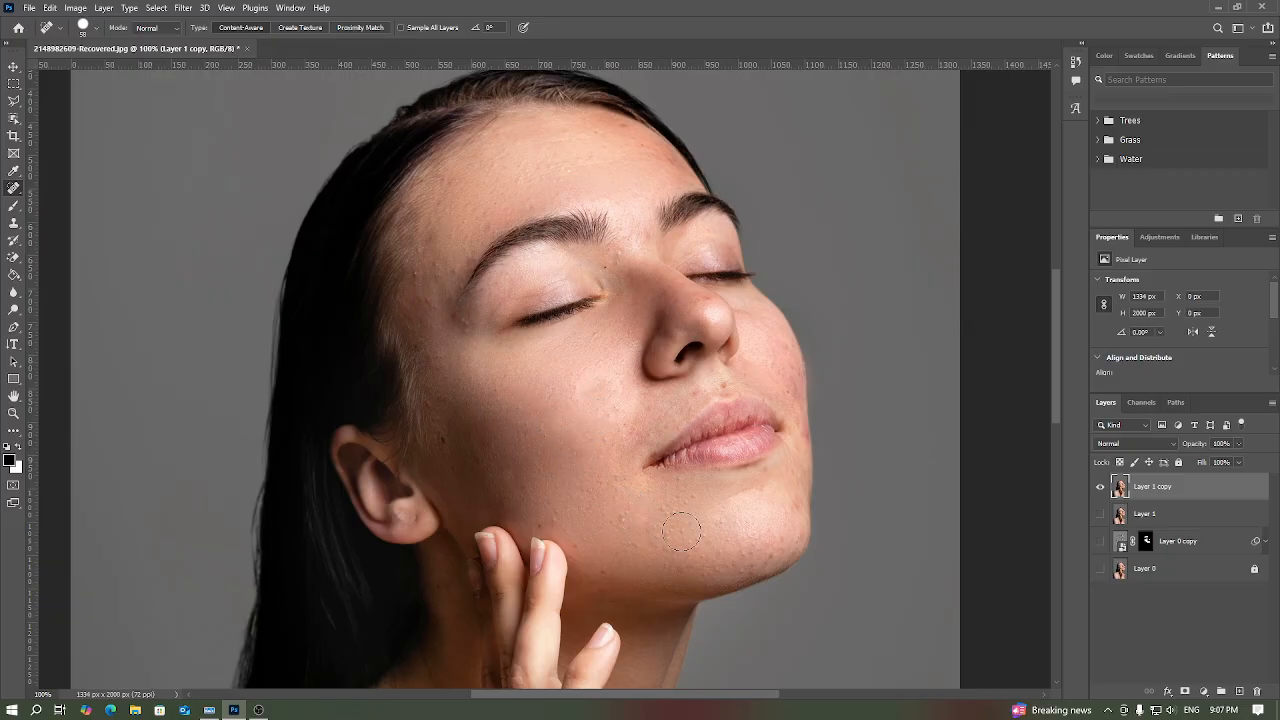
click(680, 532)
click(670, 529)
click(631, 516)
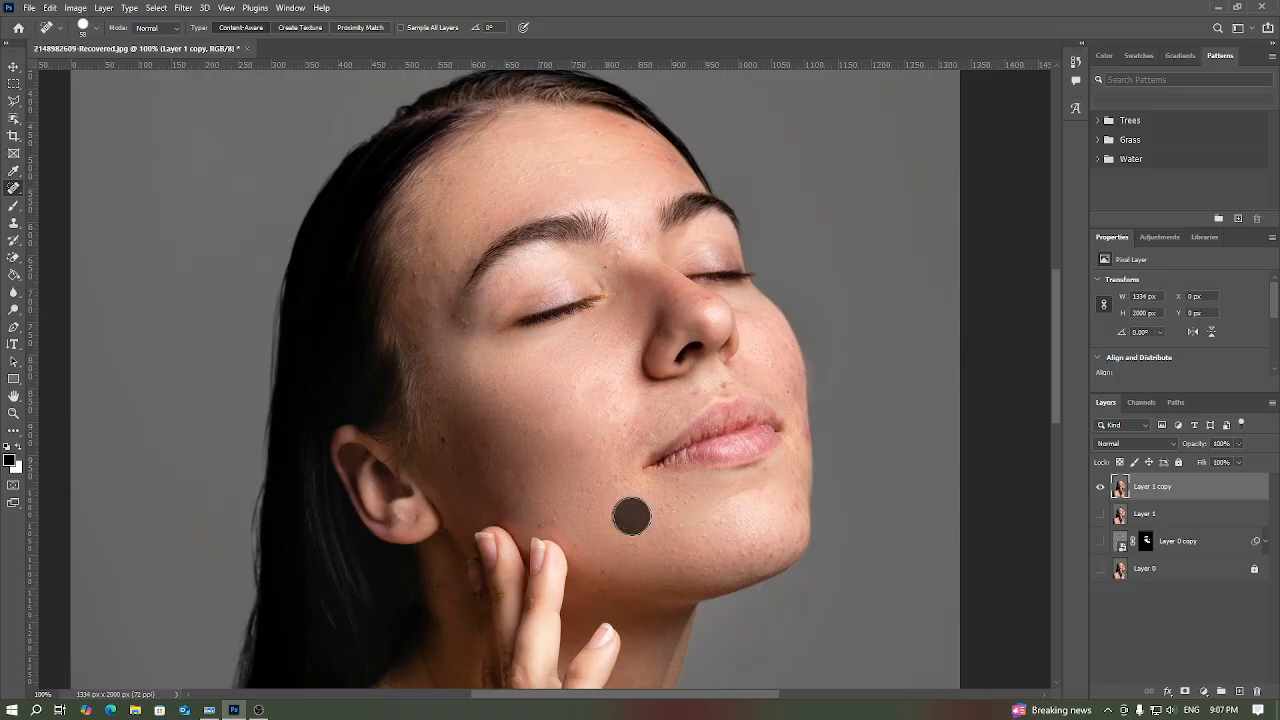
click(689, 514)
click(669, 516)
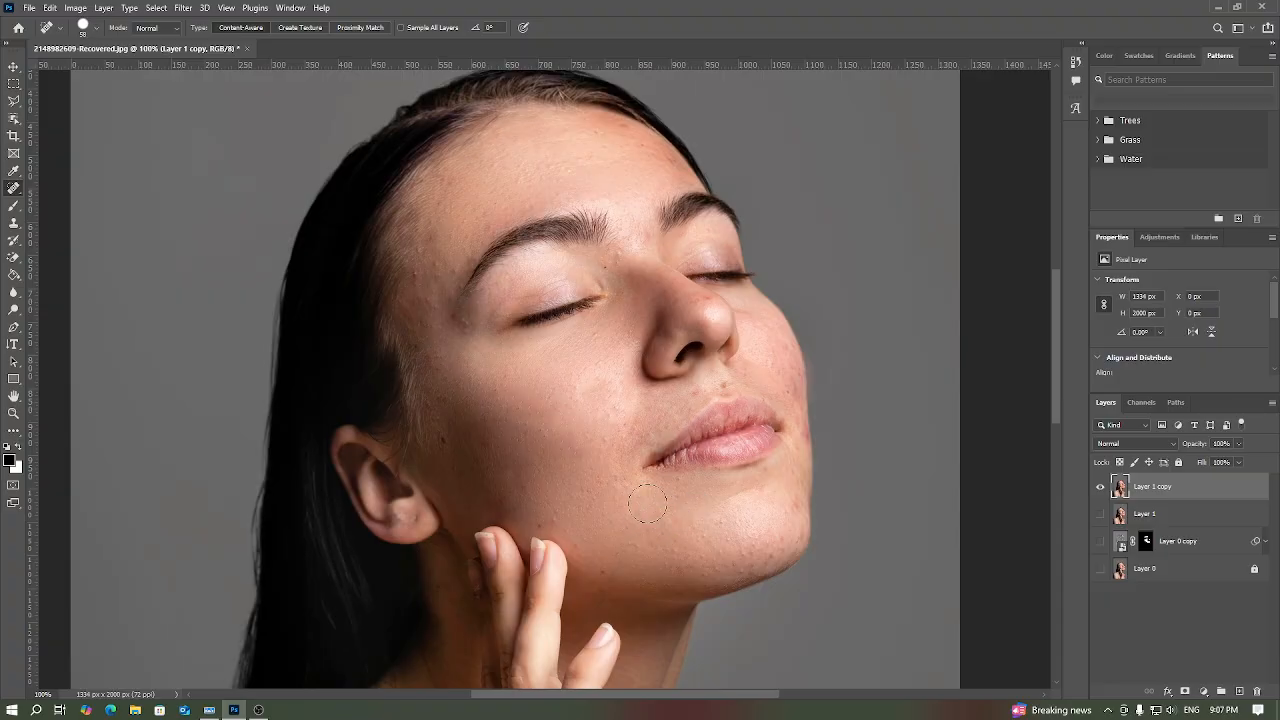
click(626, 492)
click(589, 482)
click(640, 565)
click(719, 556)
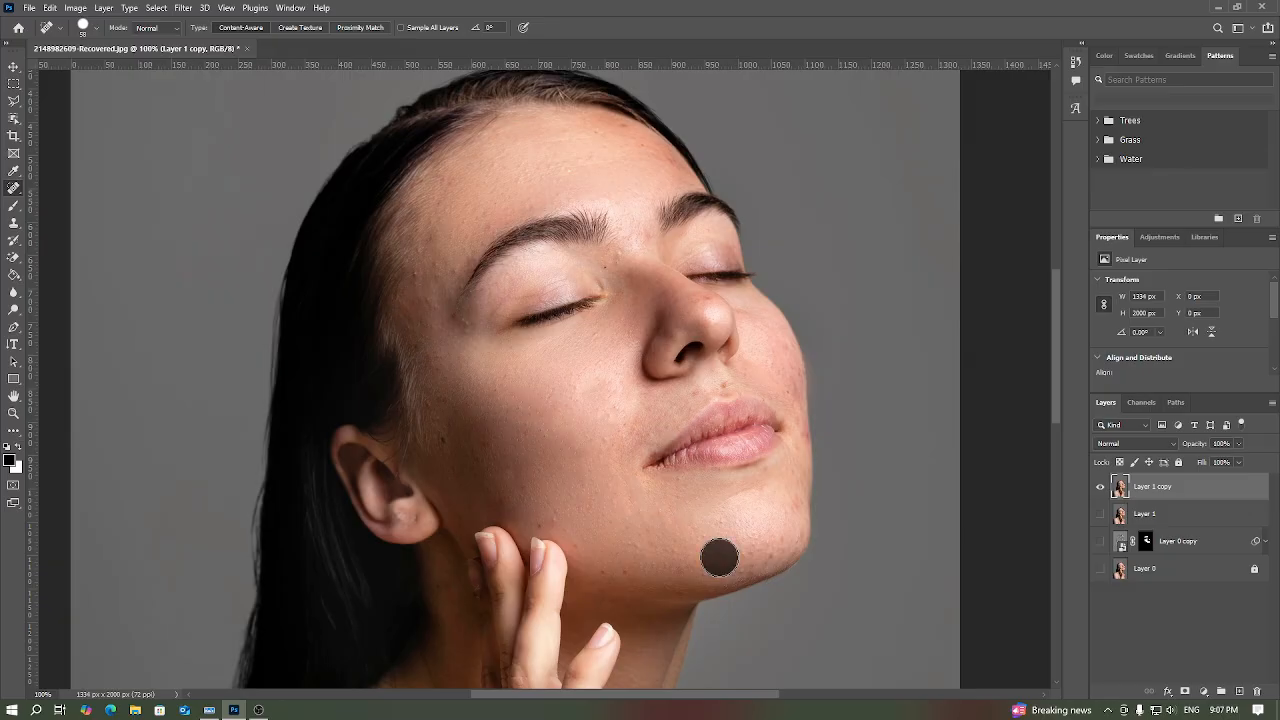
click(675, 550)
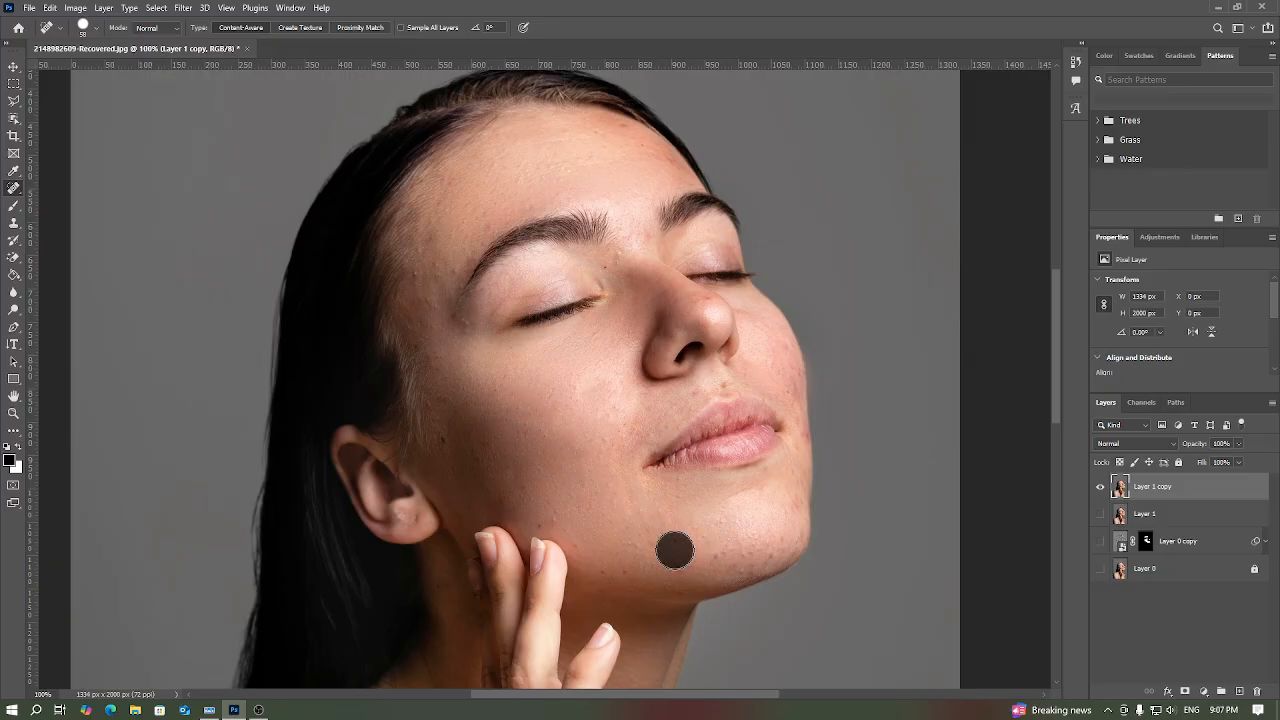
click(726, 548)
click(757, 543)
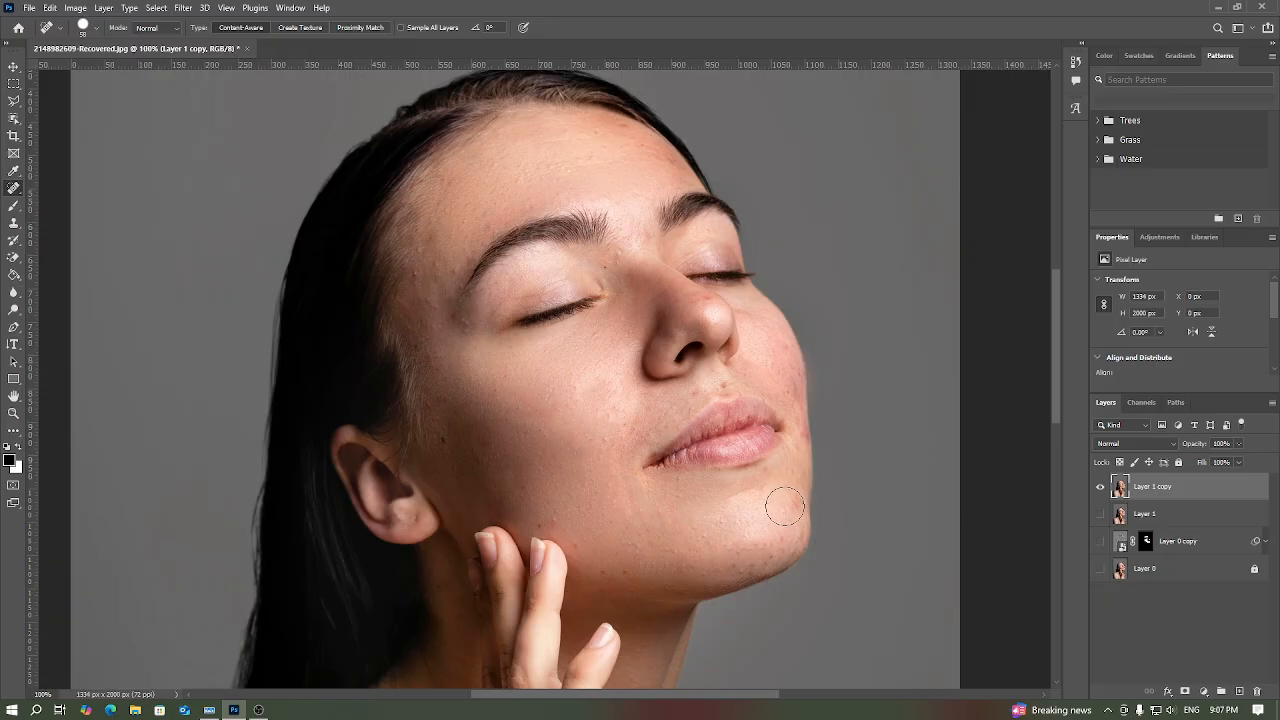
click(785, 506)
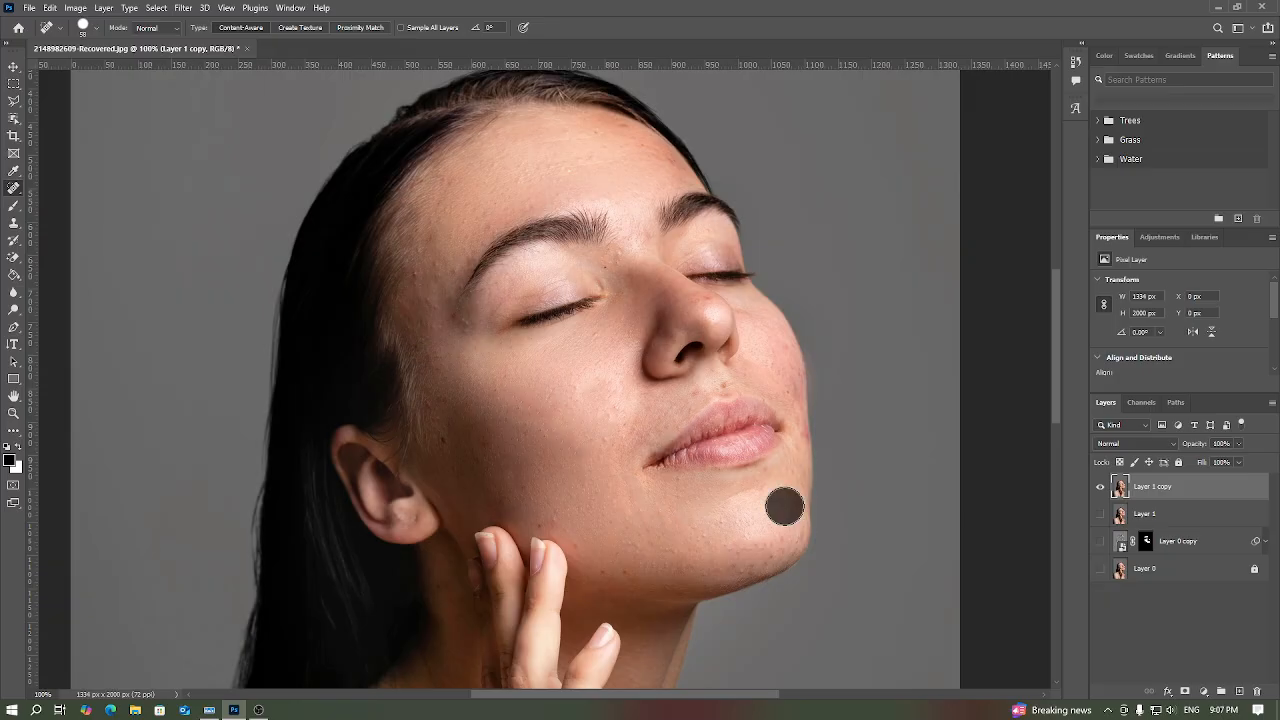
click(654, 498)
click(717, 542)
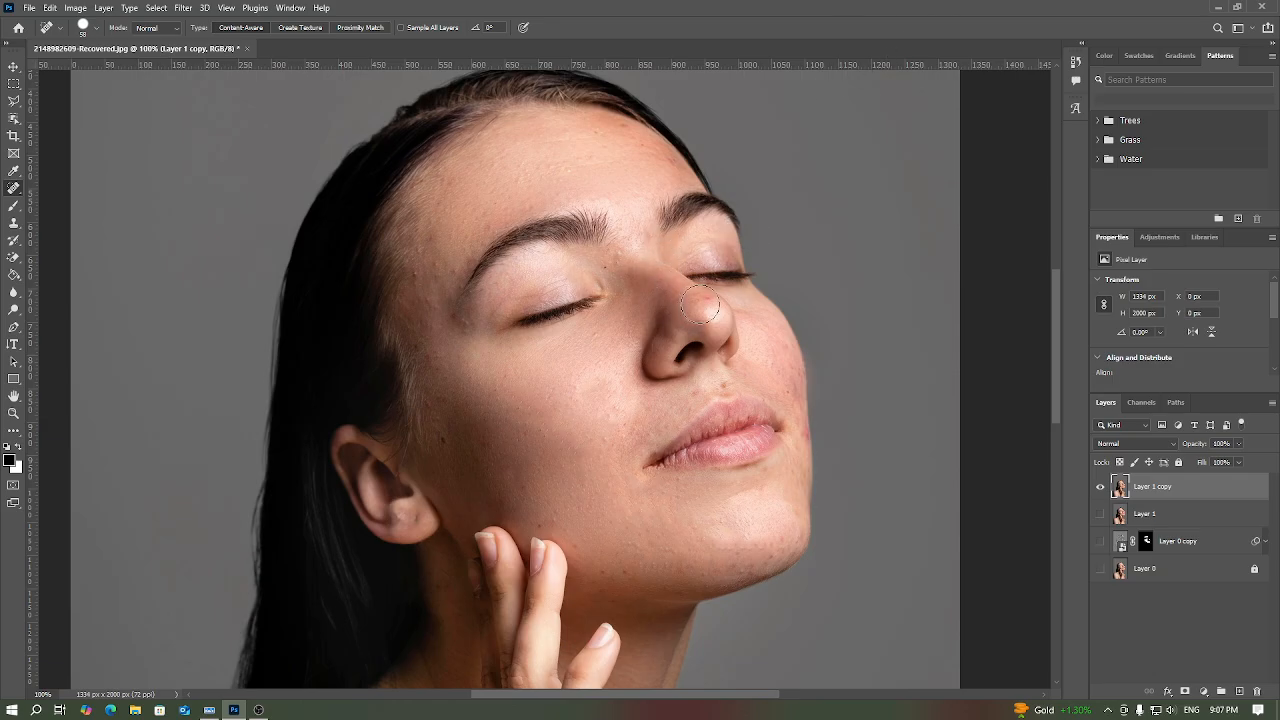
Step: Delete the last Spot Healing Brush state, painted on the nose, from the history
click(700, 304)
click(1084, 45)
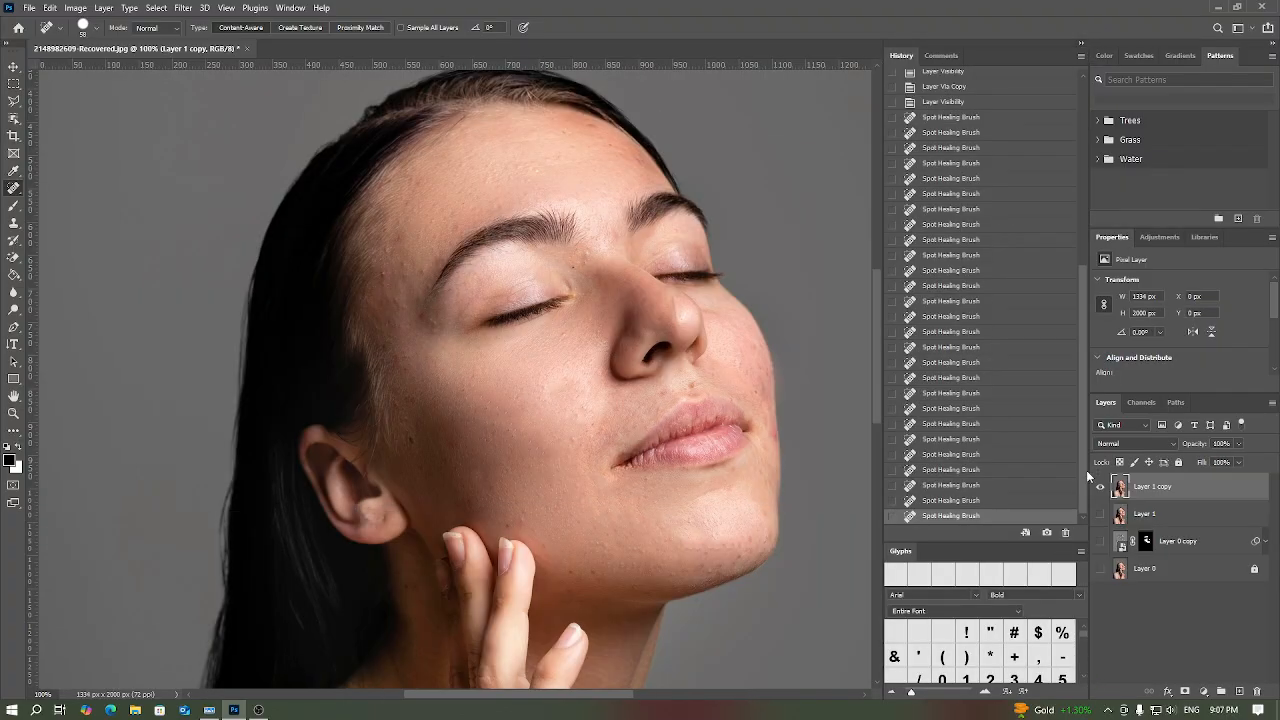
click(1065, 532)
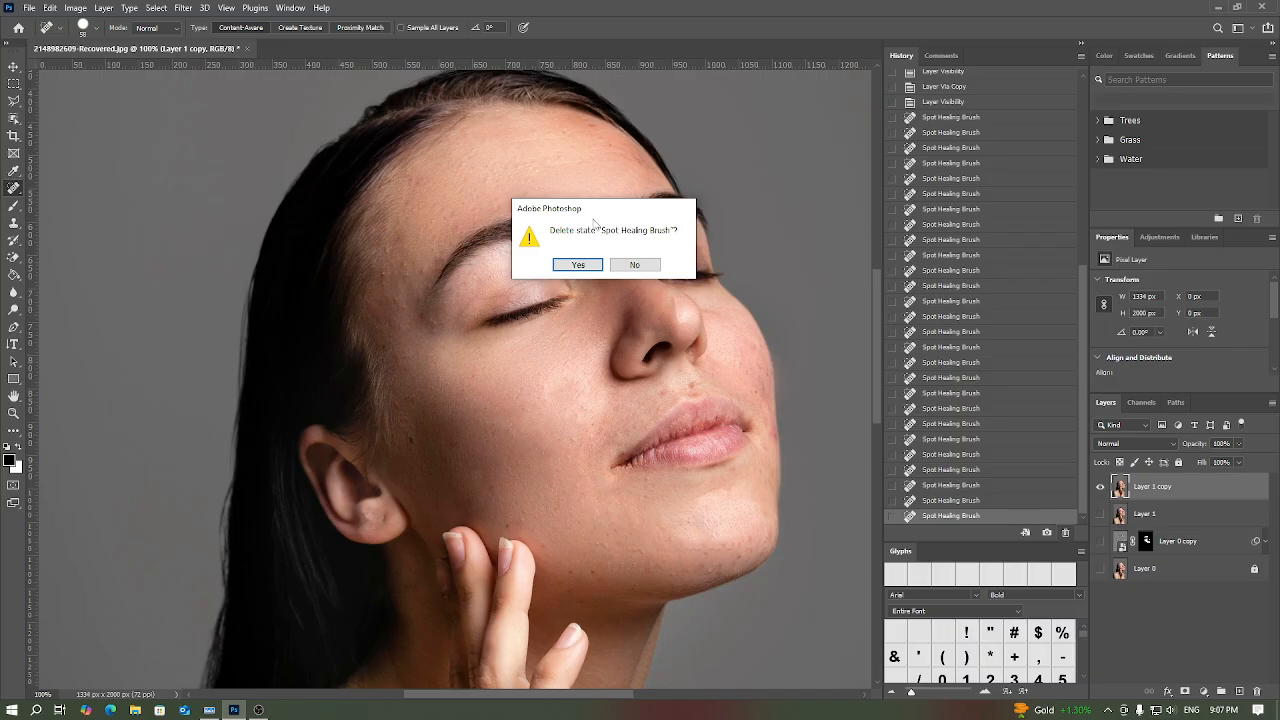
click(566, 268)
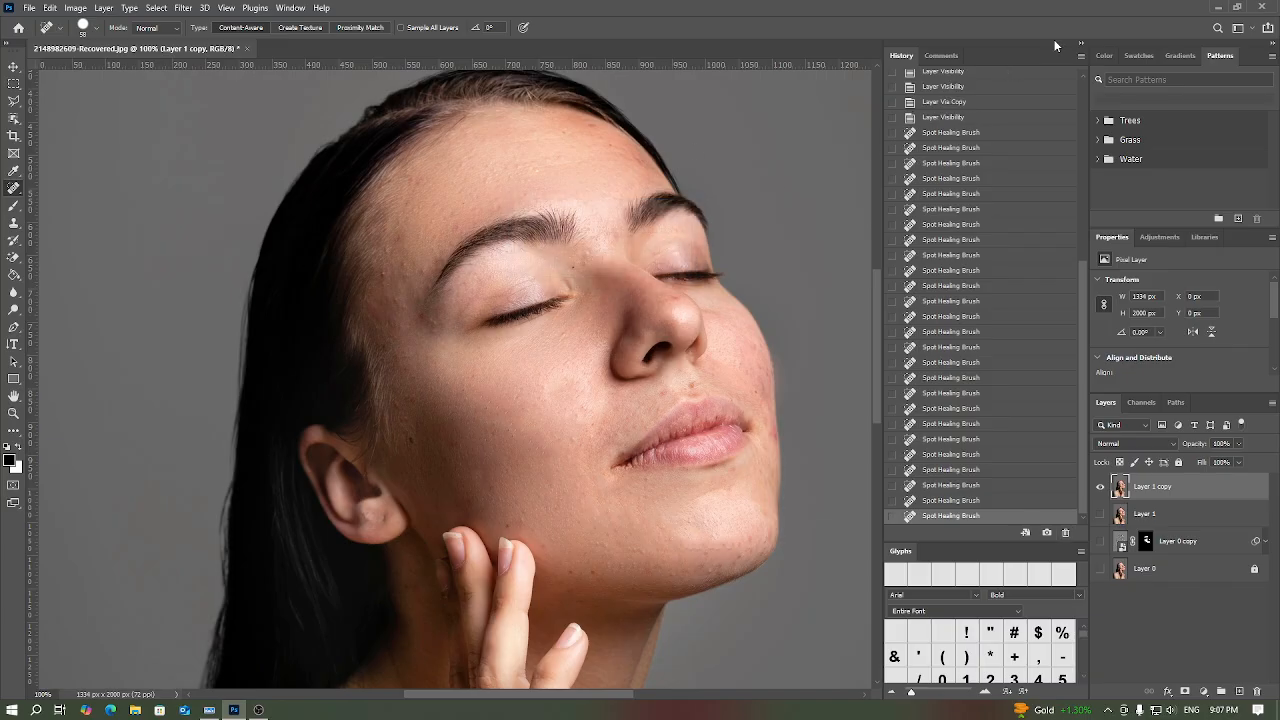
click(1081, 50)
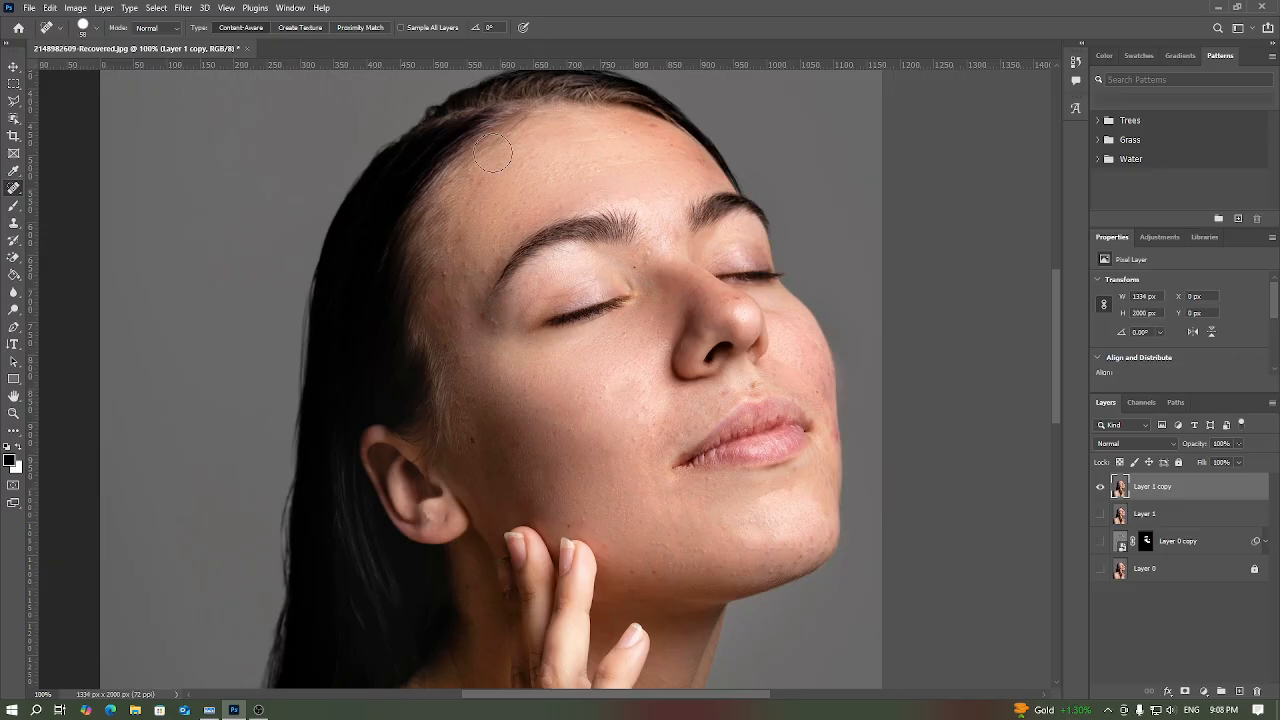
Step: Heal the small bumps and spots across the forehead on Layer 1 copy with the Spot Healing Brush
click(478, 194)
click(478, 229)
click(522, 206)
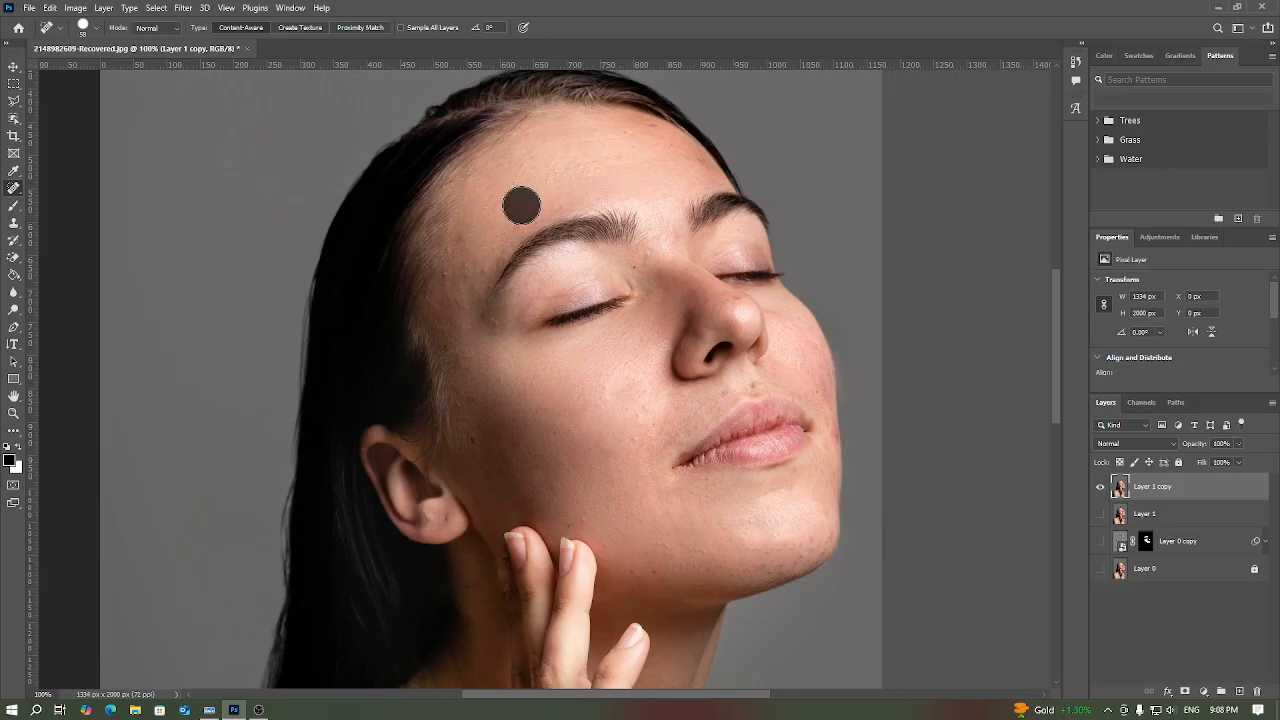
click(692, 174)
click(653, 155)
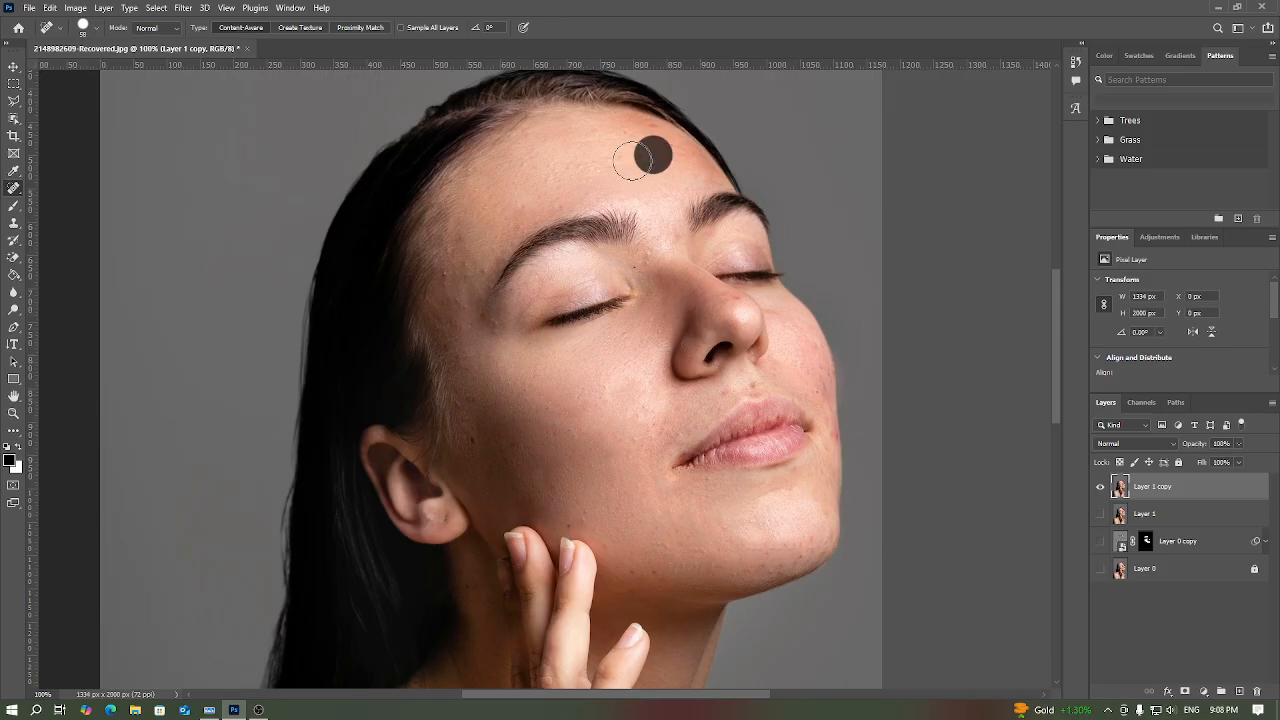
click(589, 172)
click(549, 183)
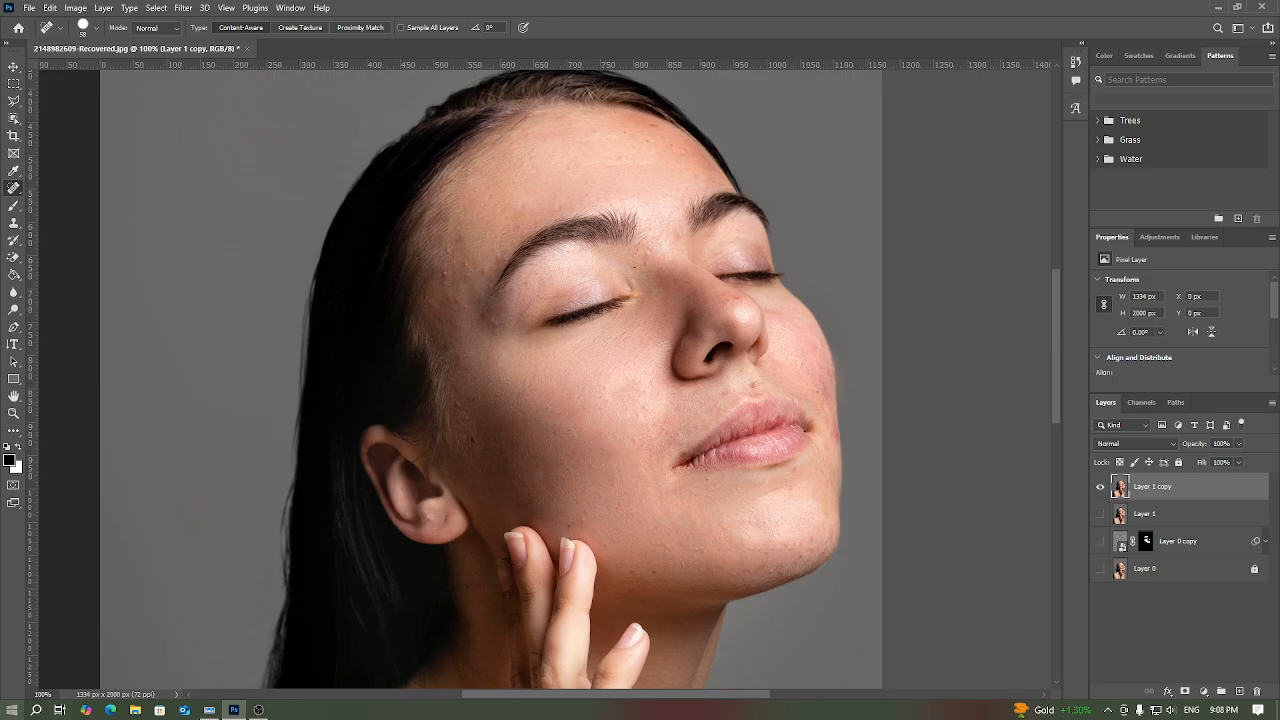
Step: Reduce the healing brush size to 41 px and heal the red marks on the far cheek beside the nose and mouth
click(98, 31)
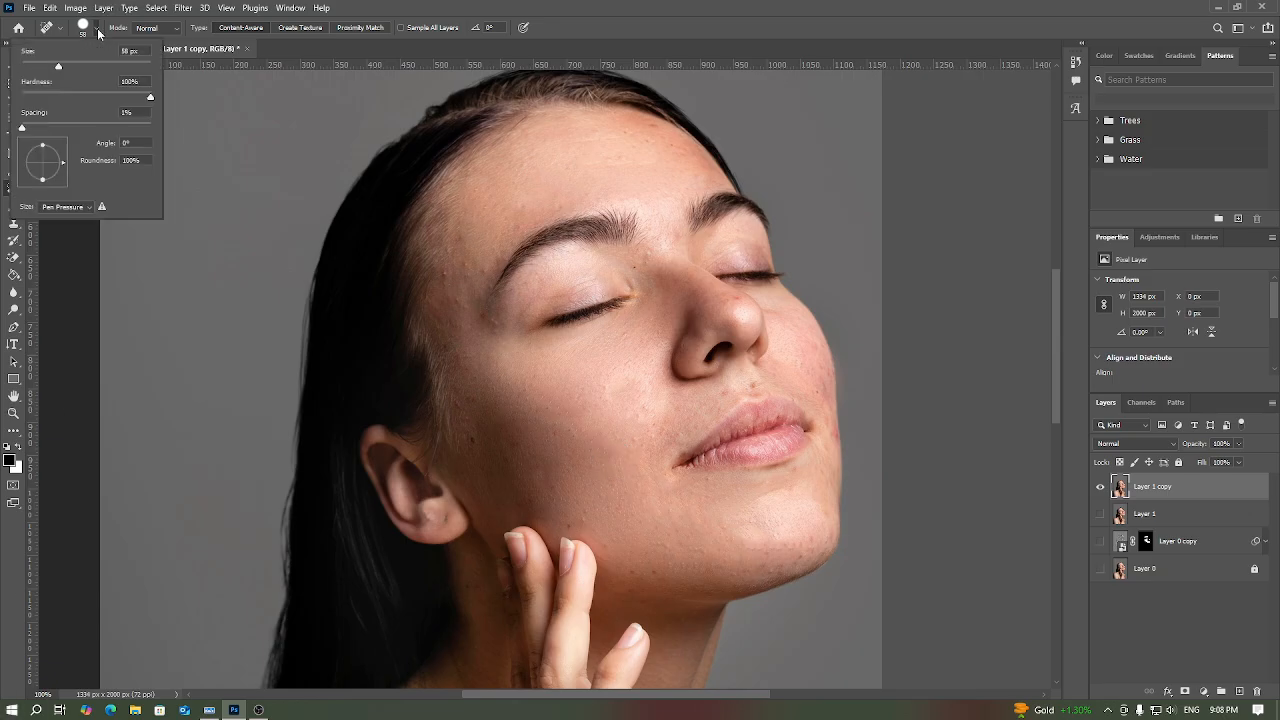
click(48, 64)
click(789, 360)
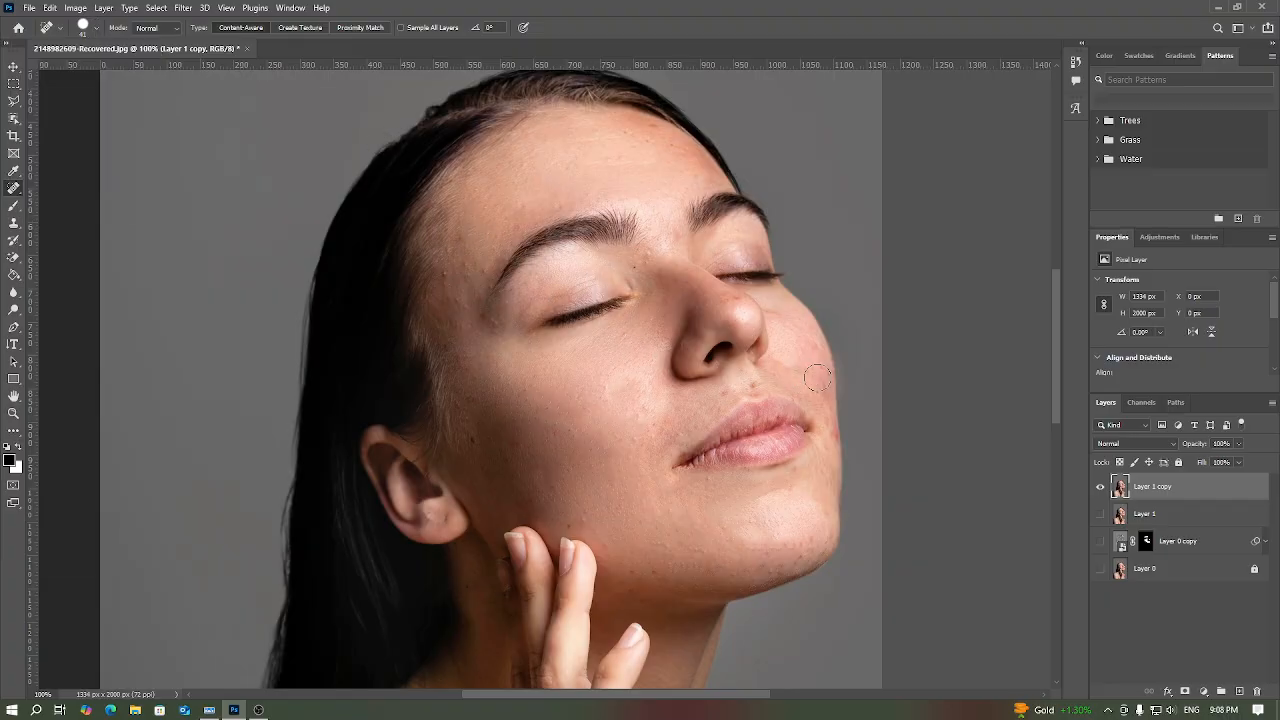
click(815, 377)
click(815, 393)
click(801, 365)
click(811, 343)
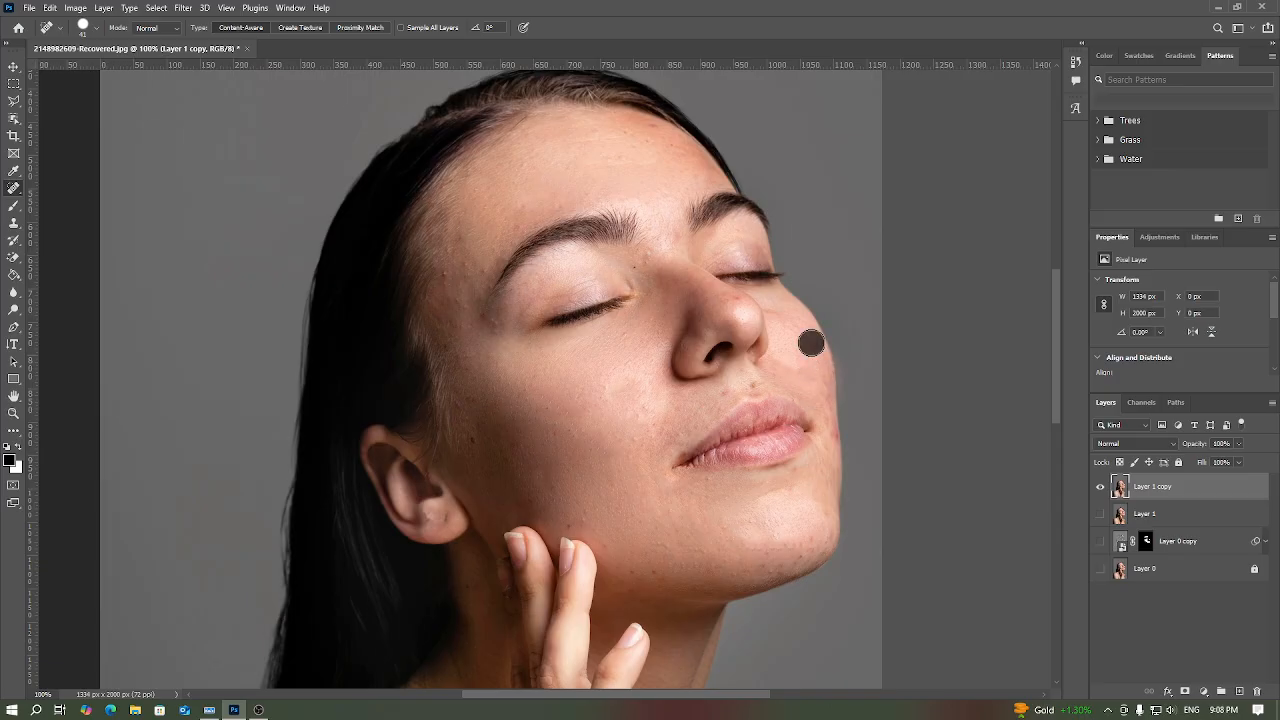
click(815, 396)
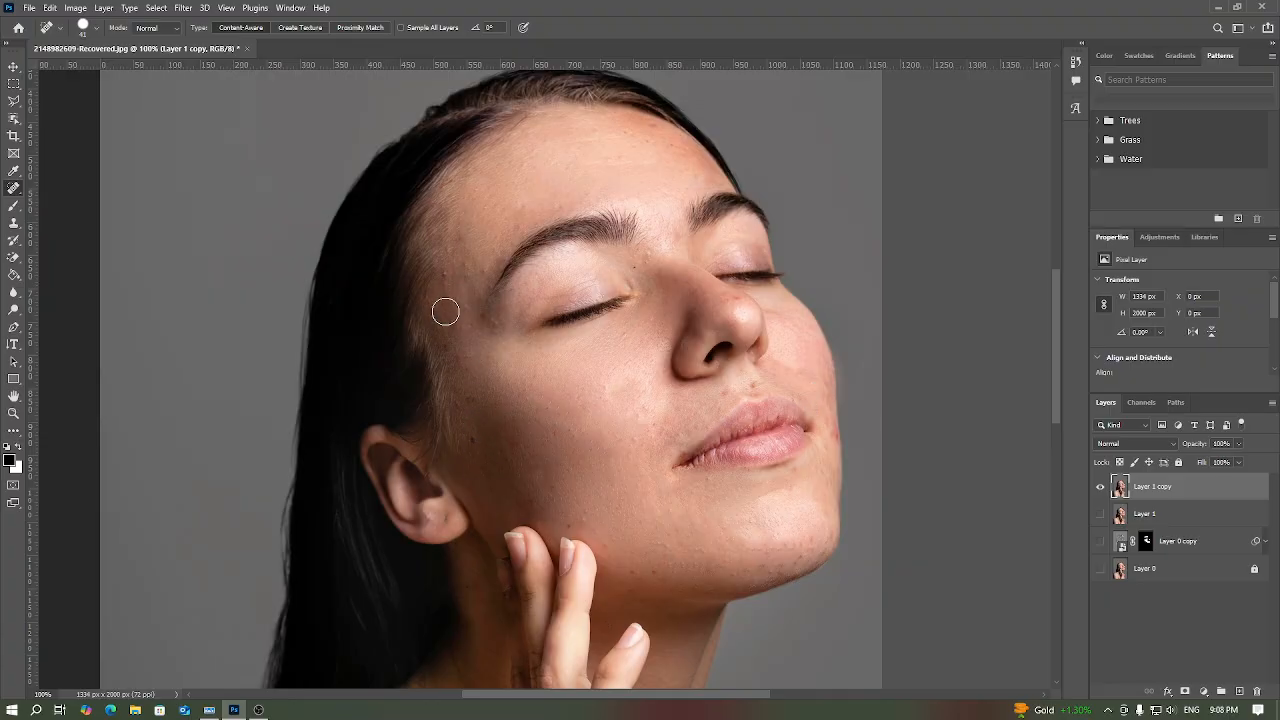
Step: Heal the remaining spots at the temple, in front of the ear and on the near cheek
click(448, 267)
click(456, 281)
click(468, 432)
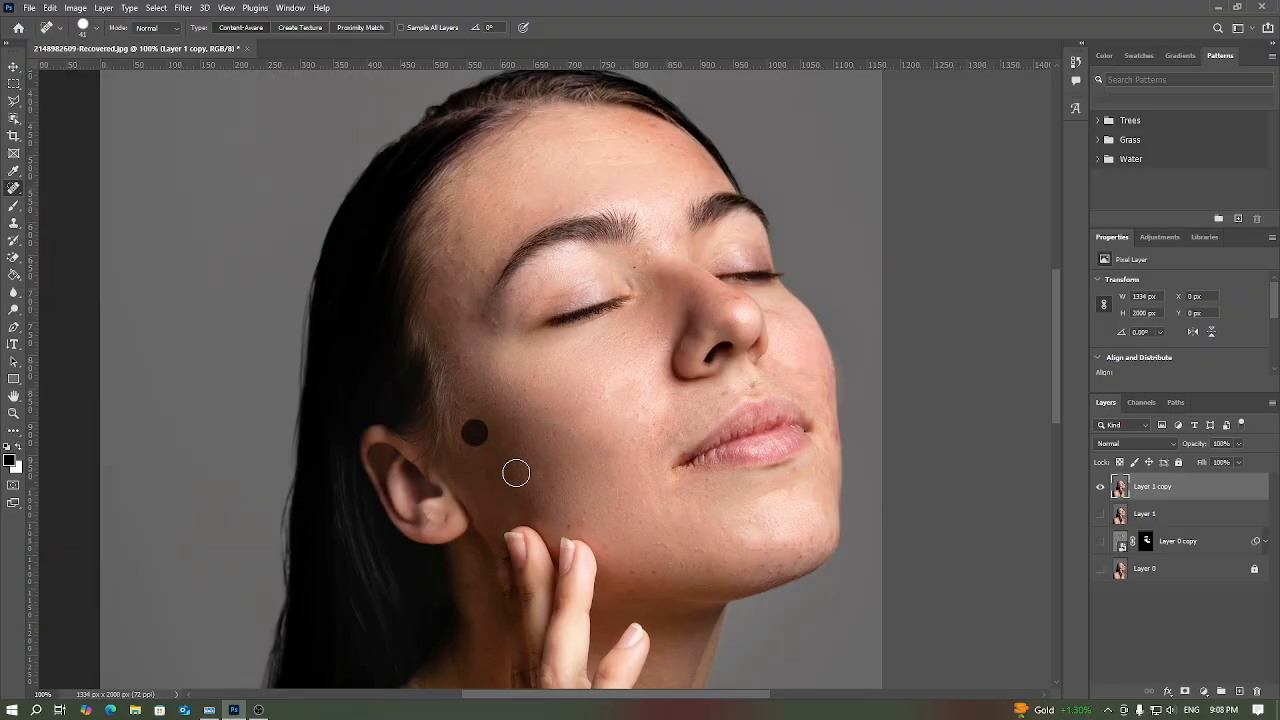
click(605, 458)
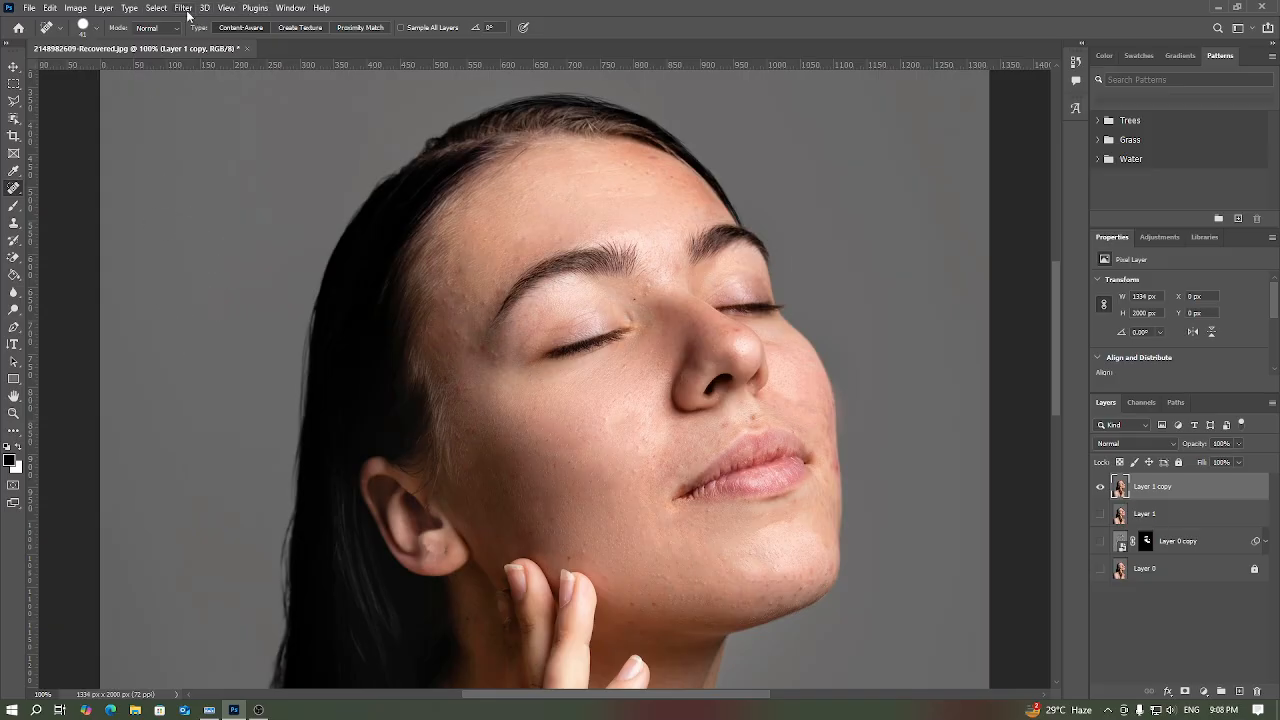
Step: Darken the midtones of Layer 1 copy with a Curves adjustment, mapping RGB input 134 to output 118
click(71, 8)
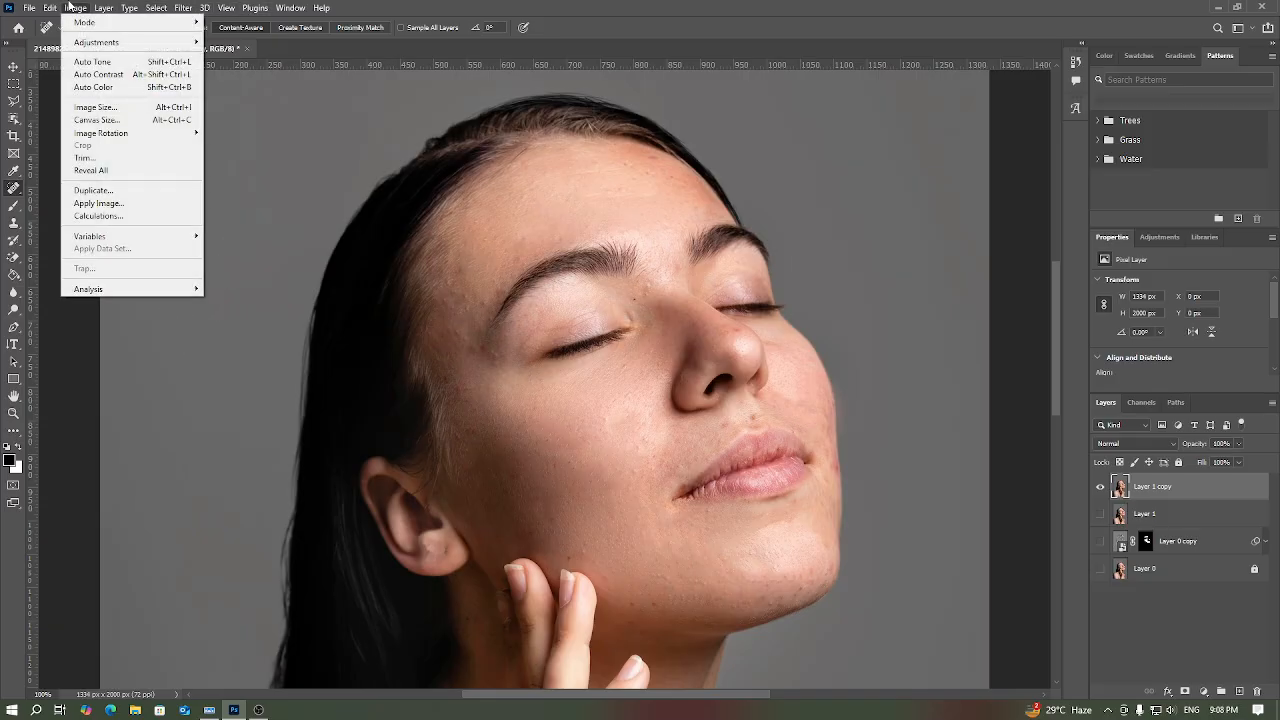
mouse_move(168, 46)
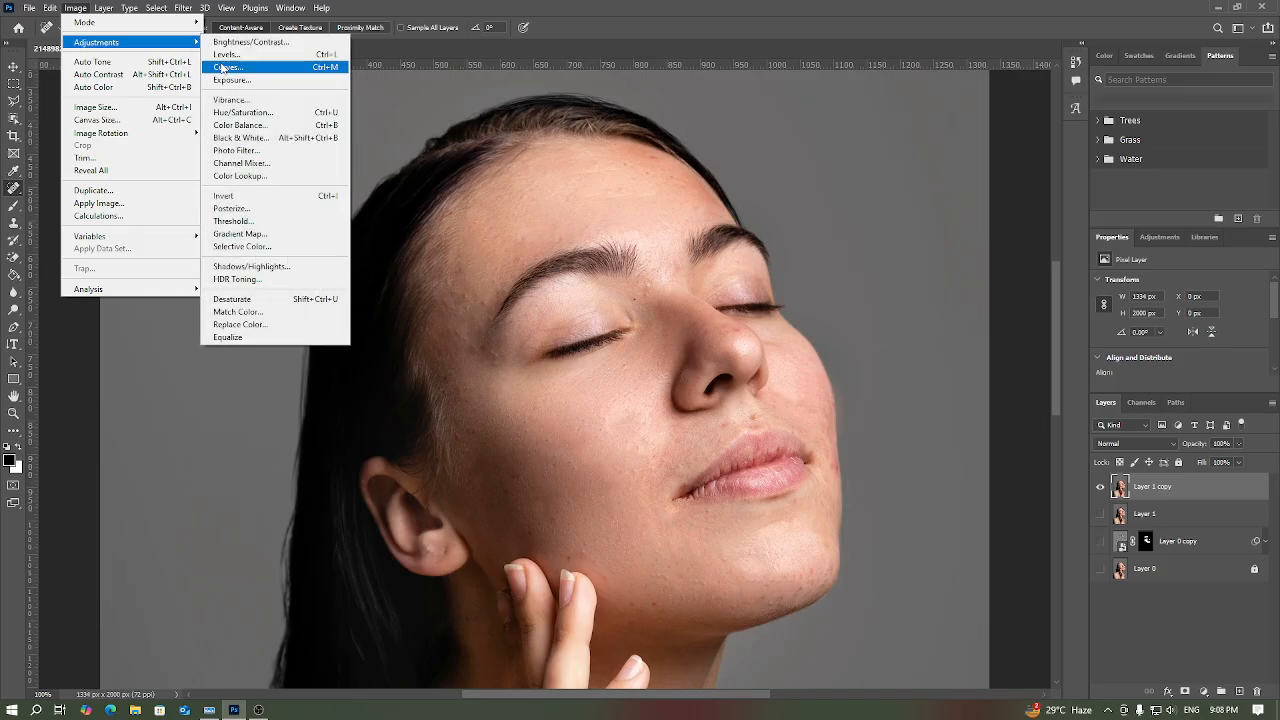
click(251, 70)
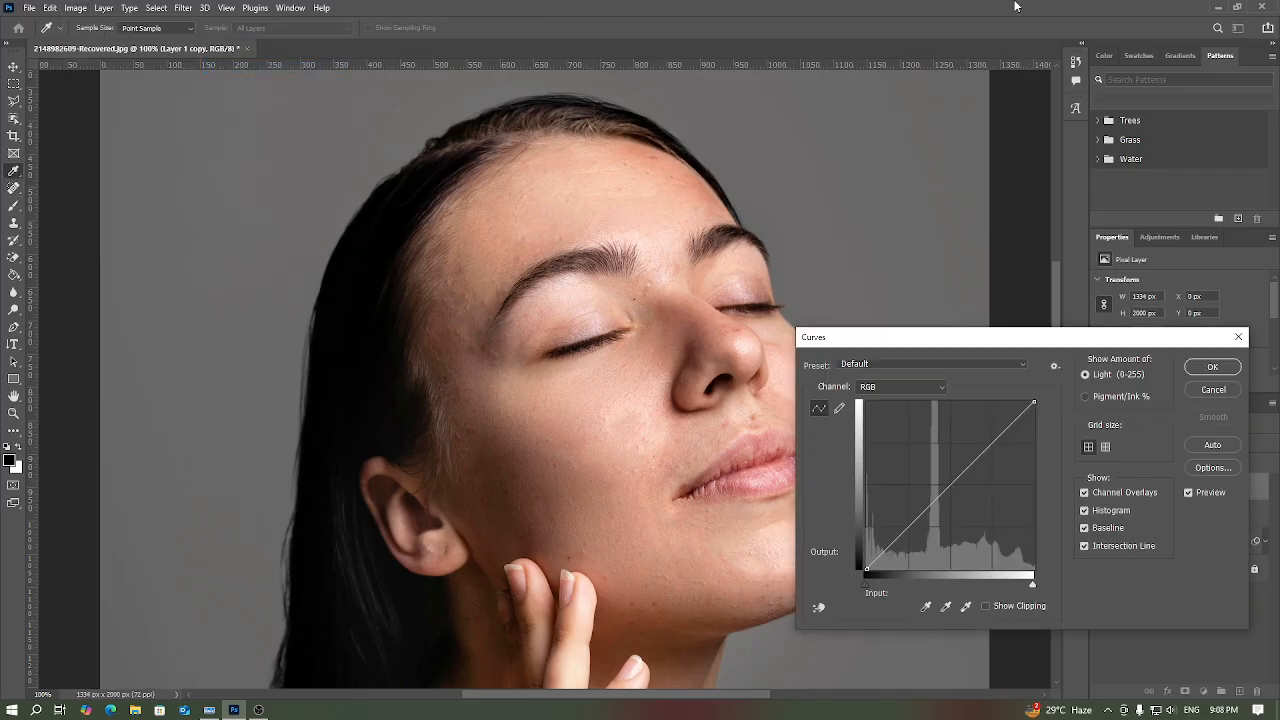
click(951, 486)
drag(951, 486, 954, 487)
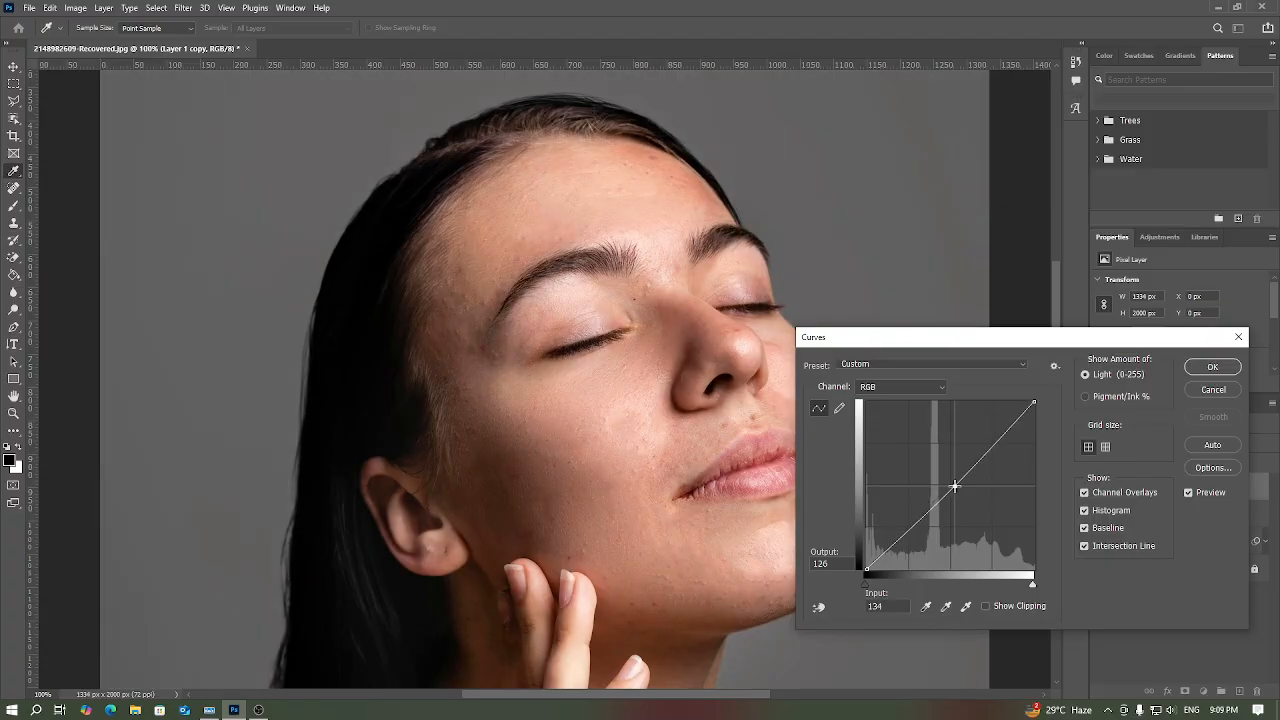
drag(954, 486, 954, 491)
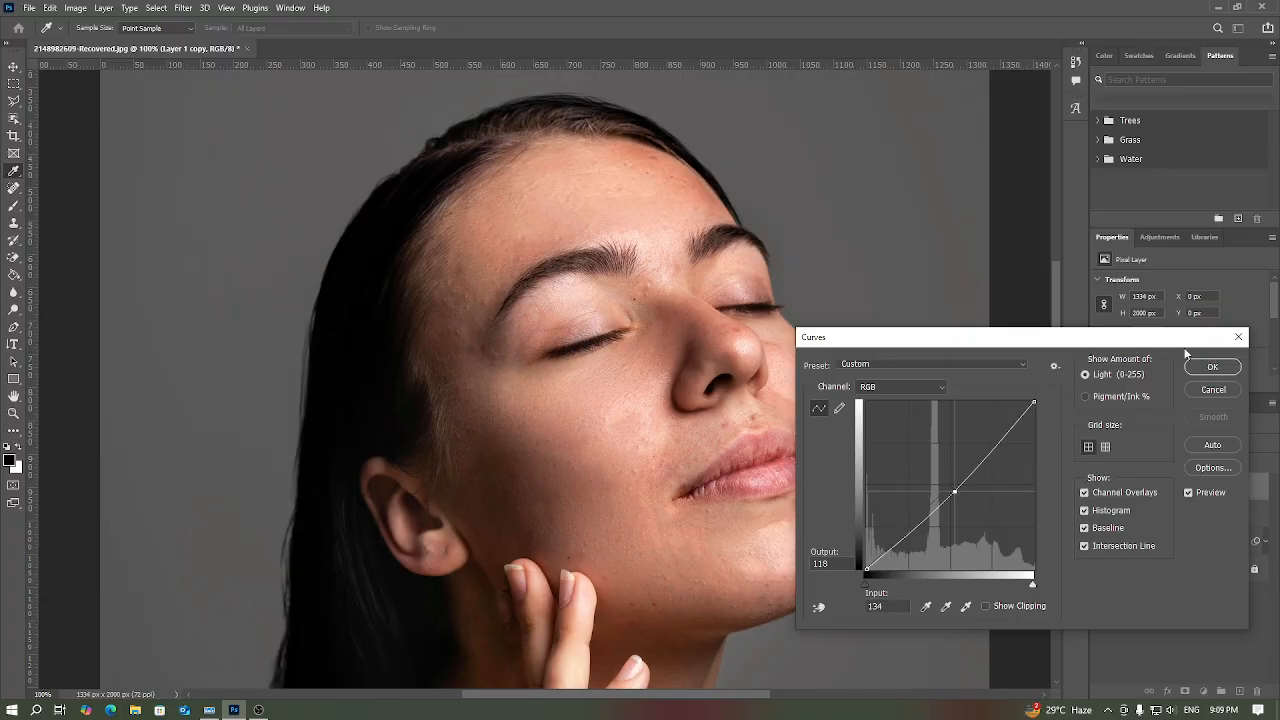
click(1212, 367)
key(j)
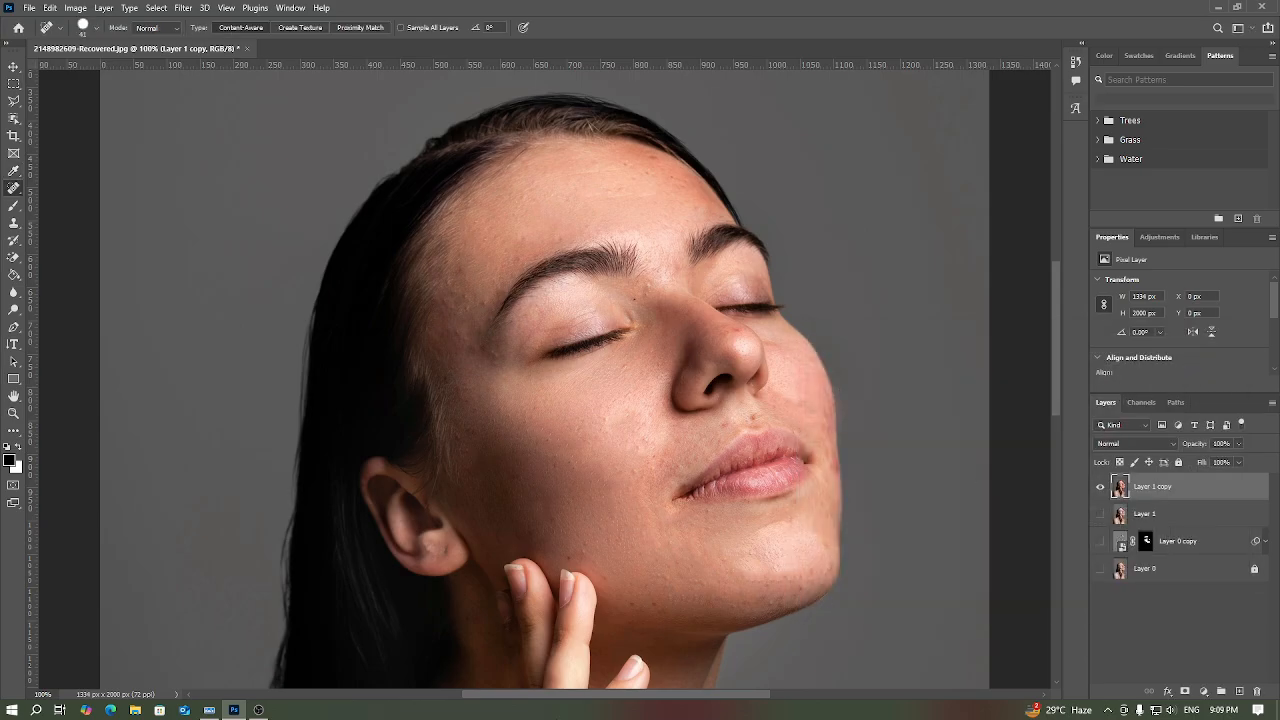
Step: Apply a Levels adjustment to Layer 1 copy with RGB input levels of 0, 1.1 and 254
click(77, 7)
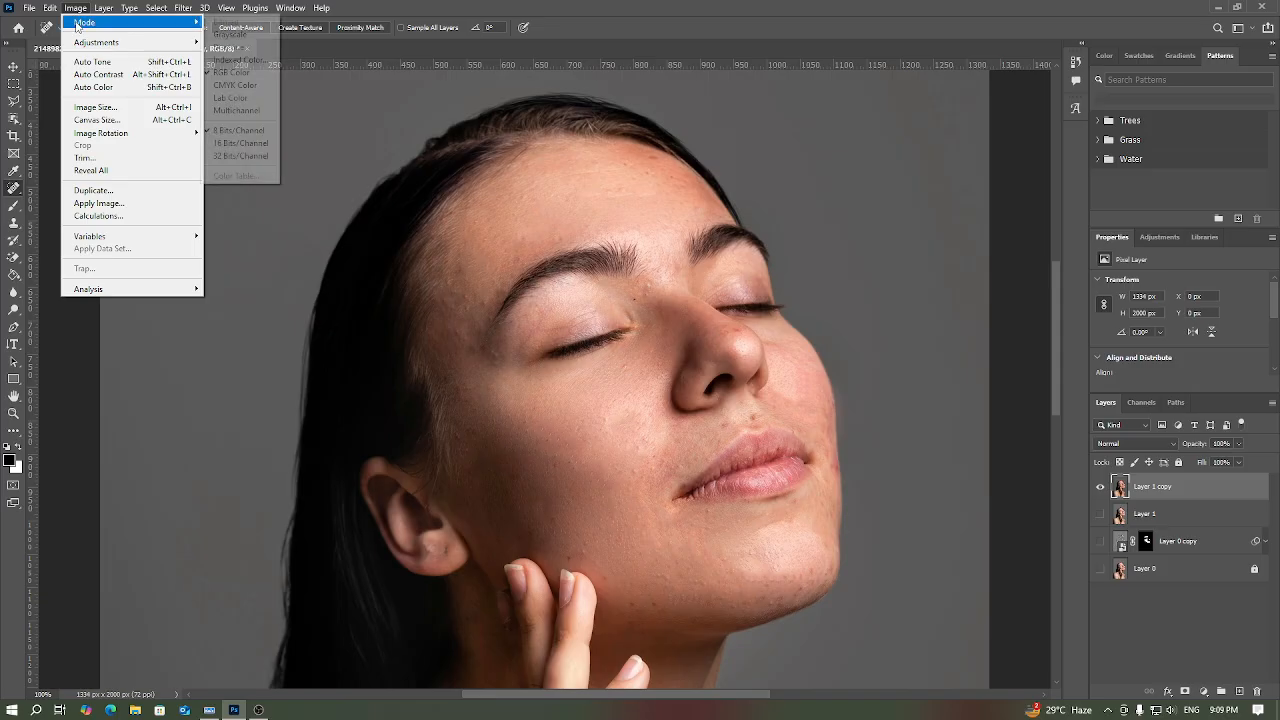
mouse_move(144, 47)
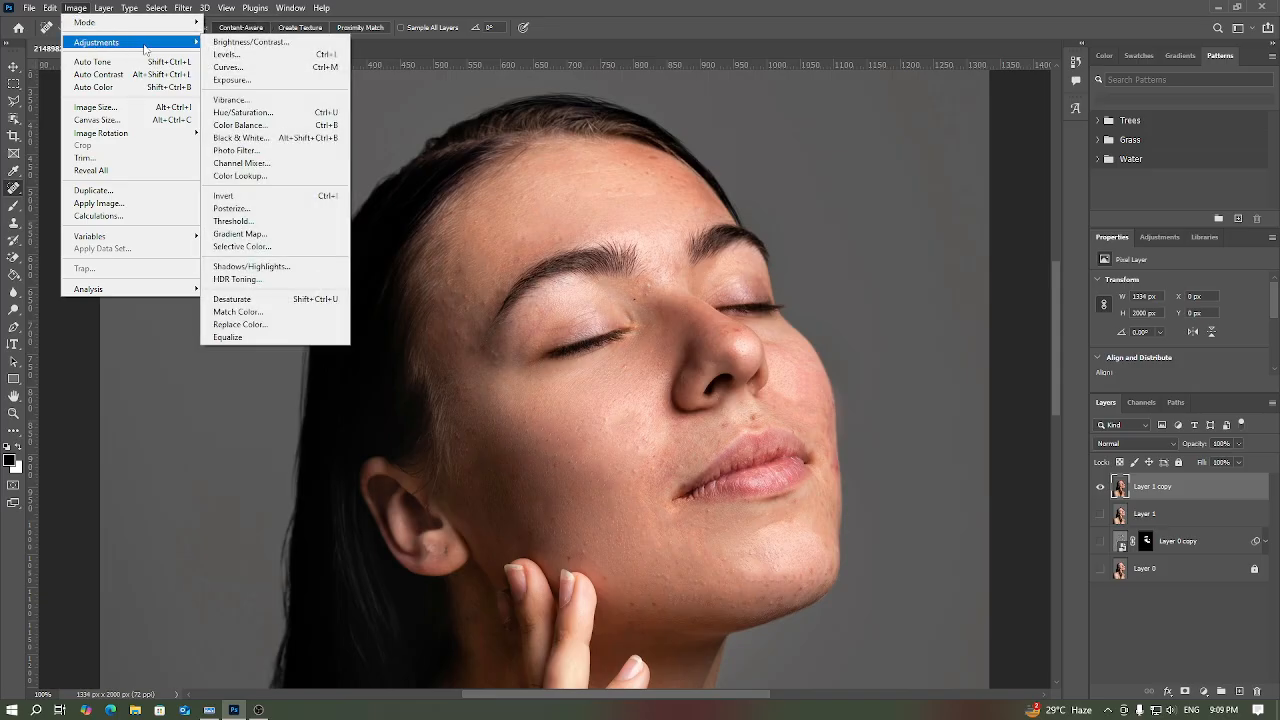
click(243, 58)
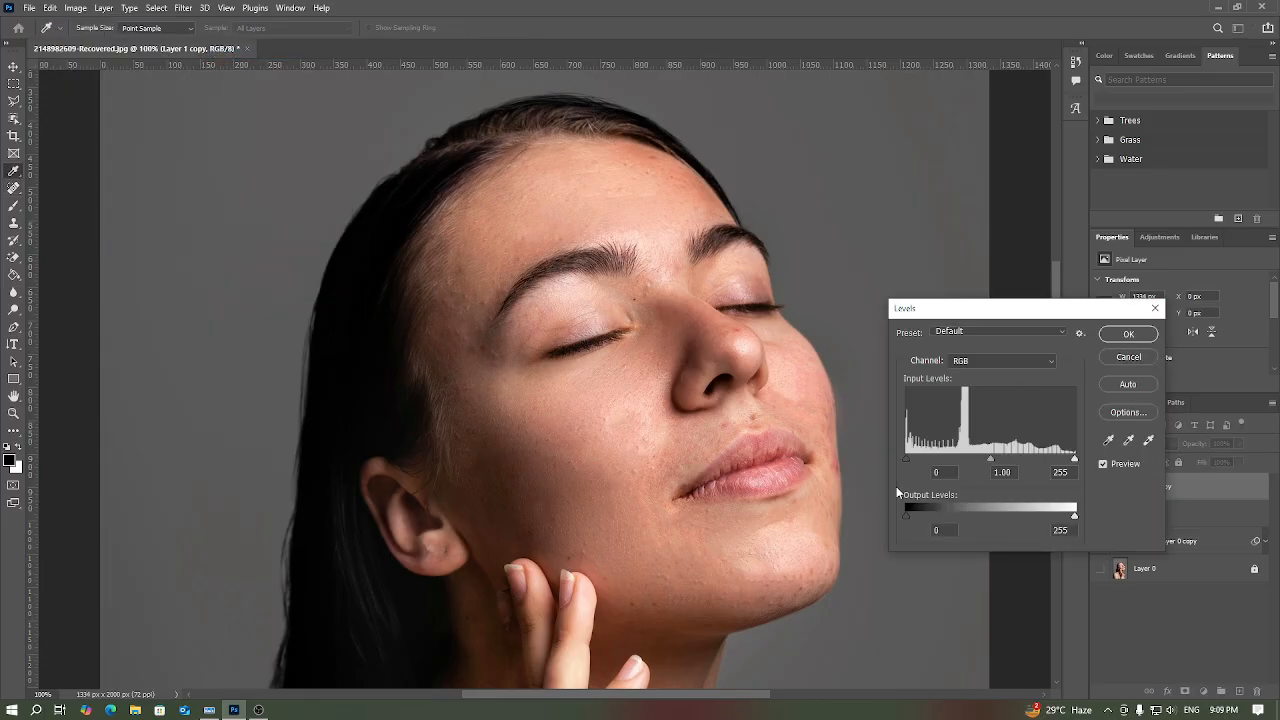
drag(907, 458, 910, 463)
drag(996, 462, 1000, 462)
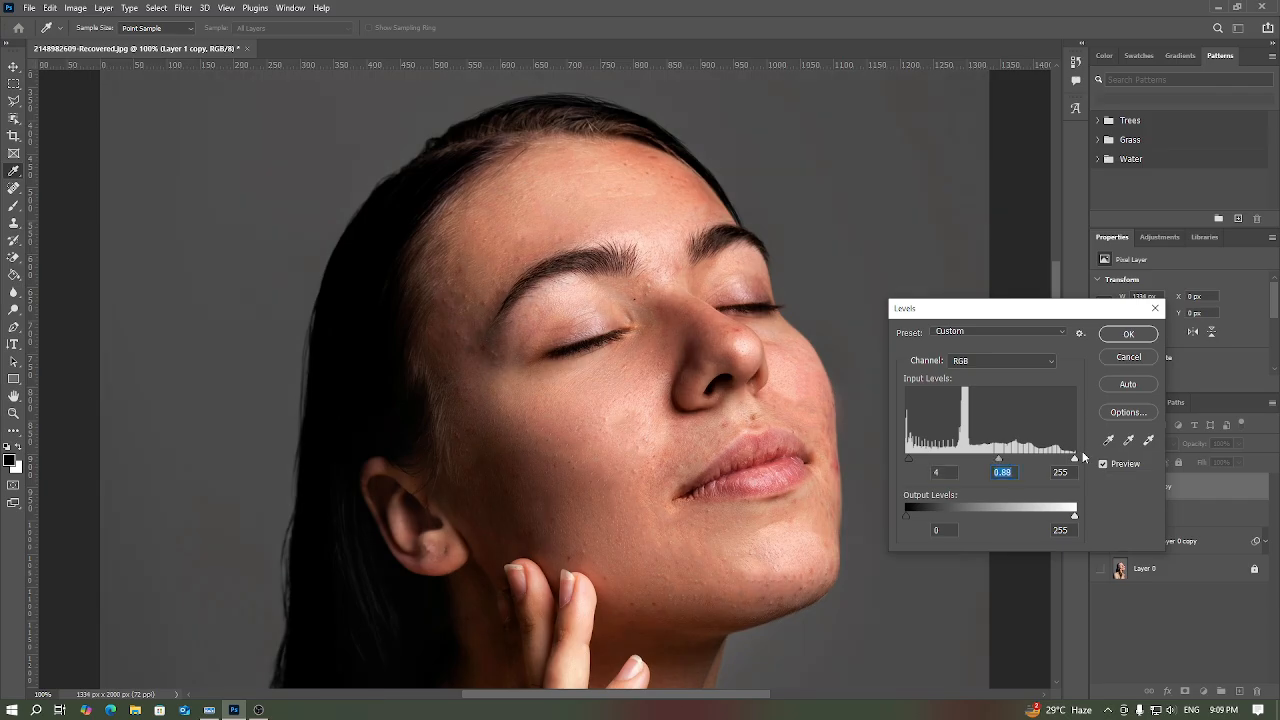
drag(1075, 458, 1053, 474)
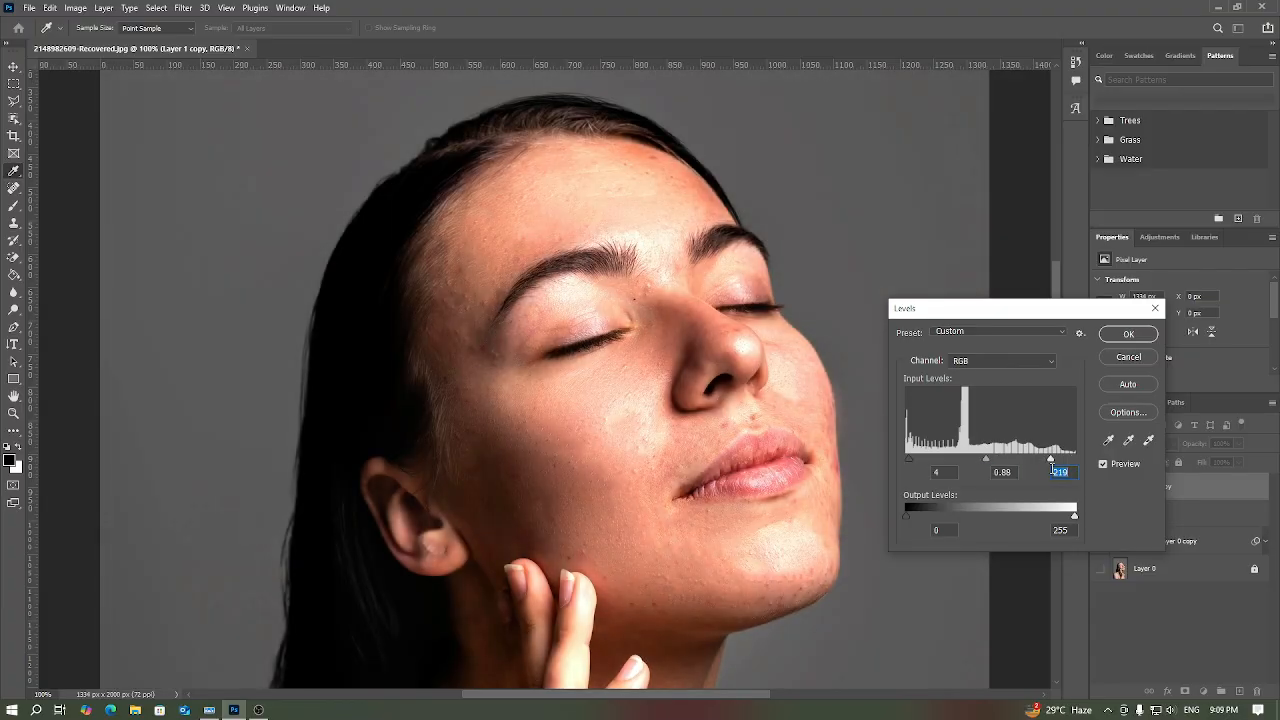
click(905, 460)
drag(987, 463, 970, 470)
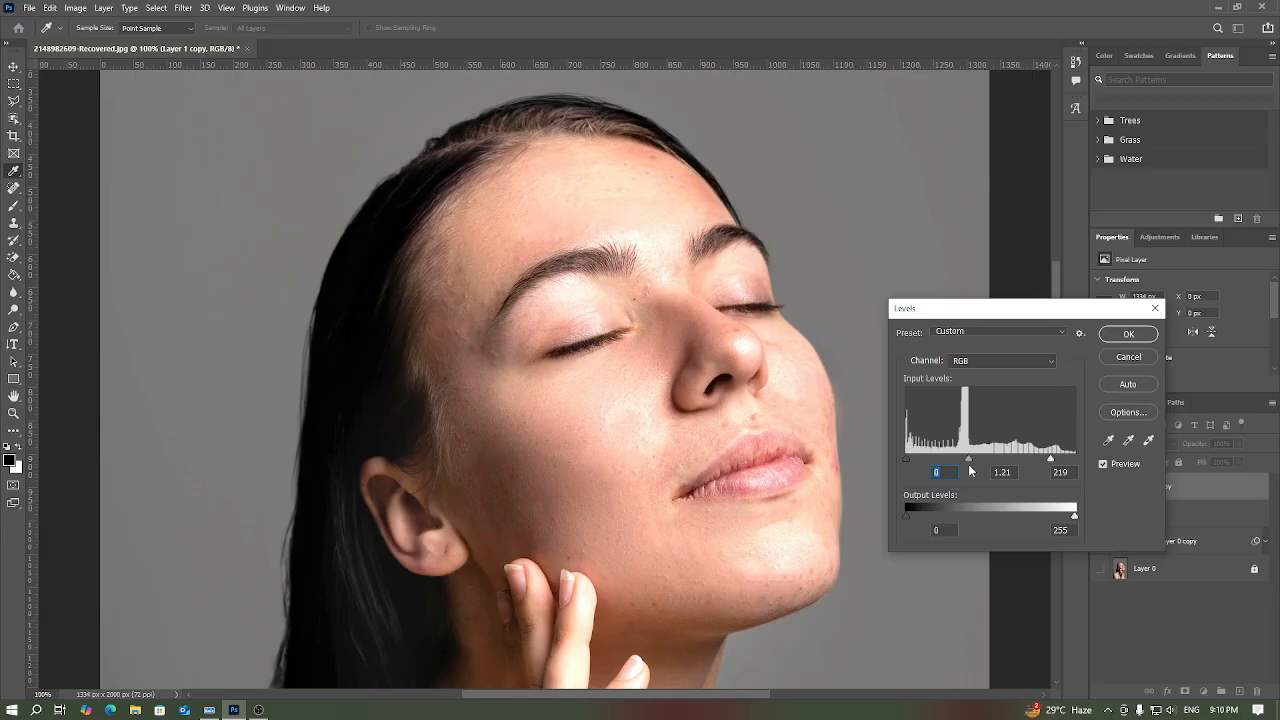
drag(970, 470, 975, 470)
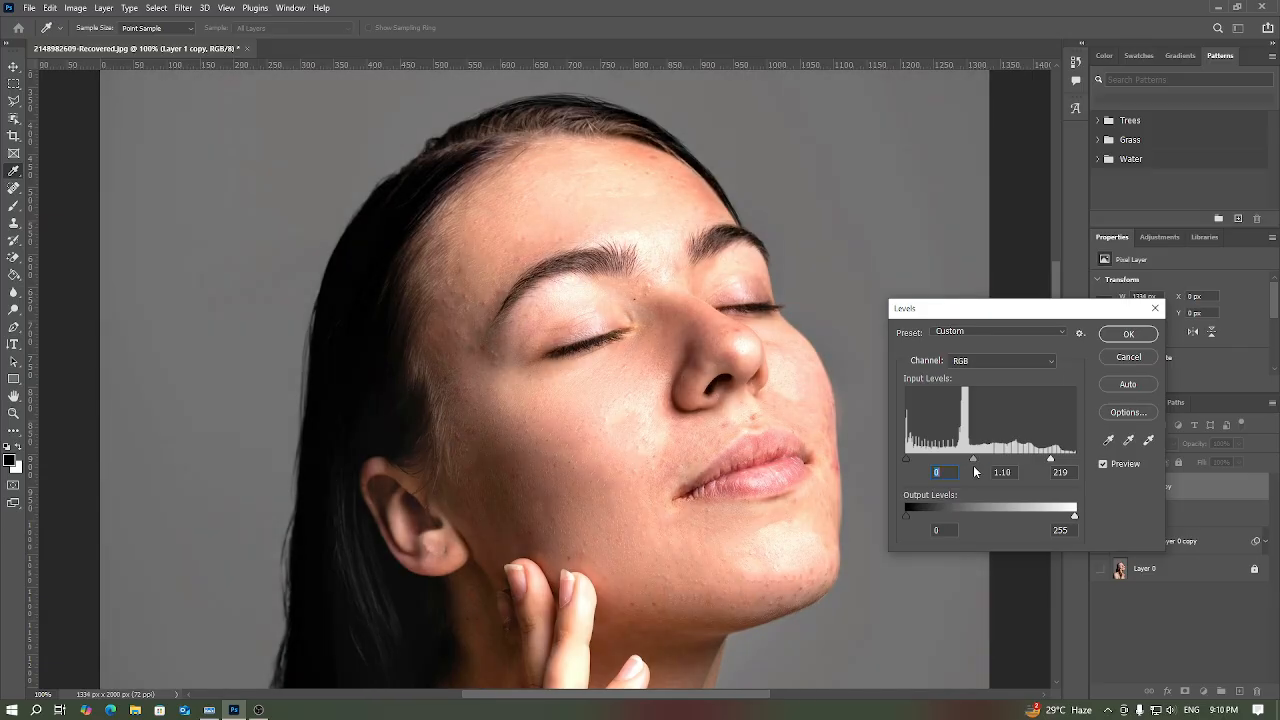
key(Tab)
drag(1052, 460, 1077, 481)
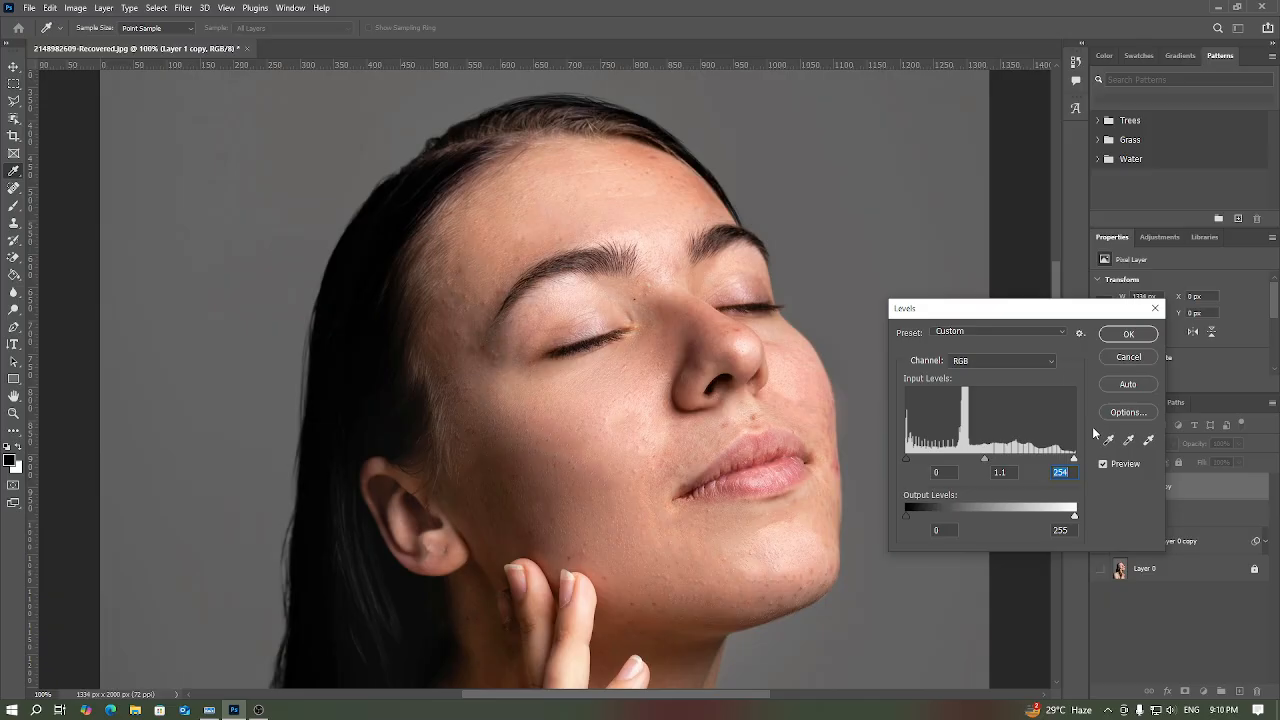
click(1127, 334)
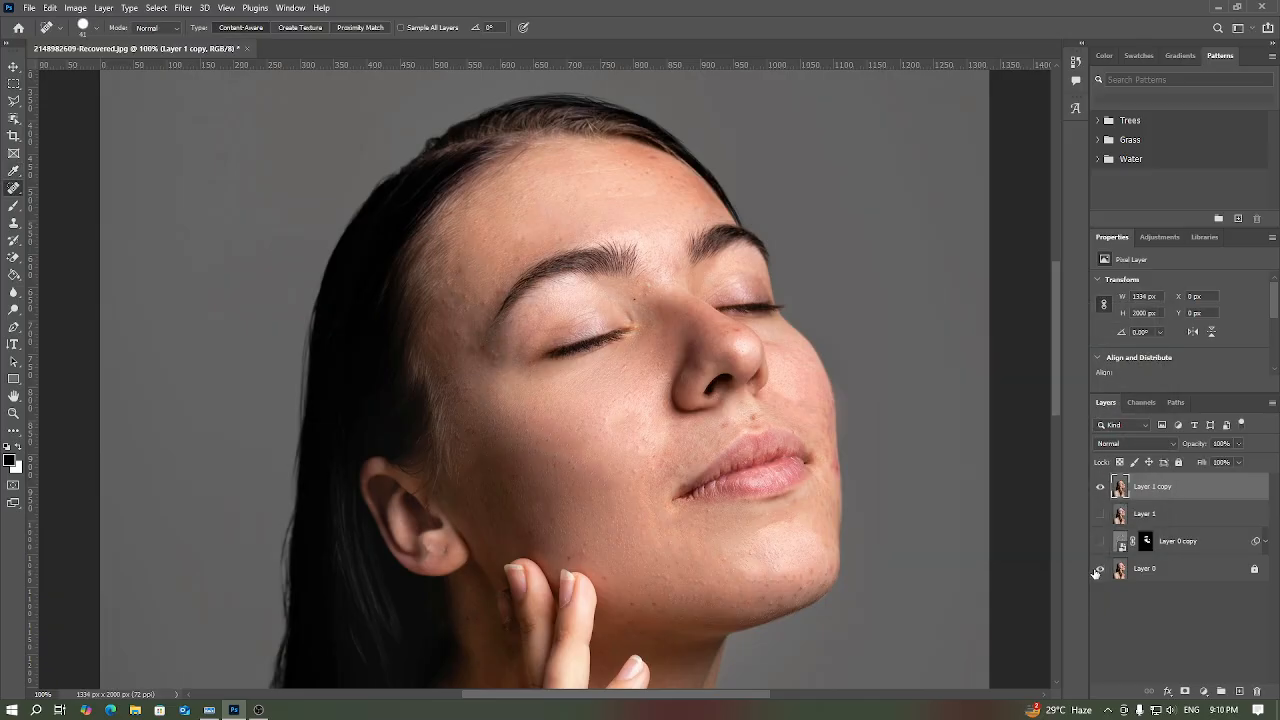
Step: Toggle the visibility of Layer 1 copy over the visible Layer 0 to compare the portrait before and after retouching
click(1103, 487)
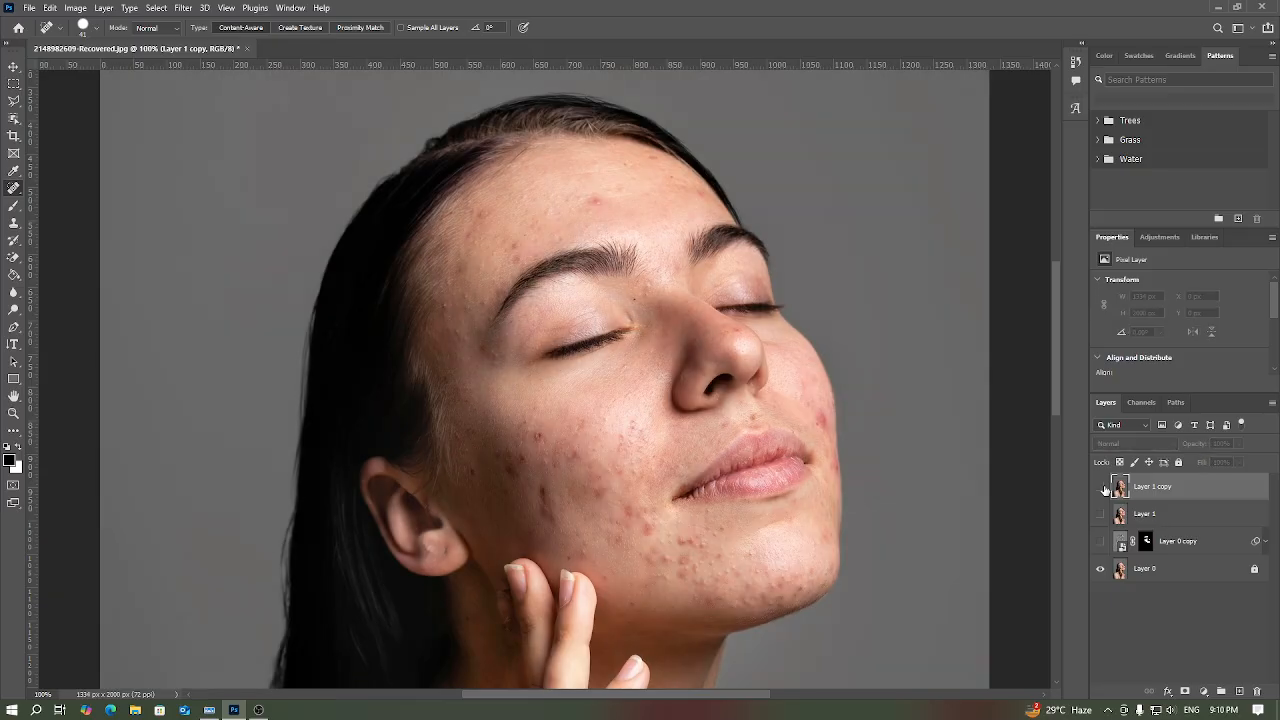
click(1103, 487)
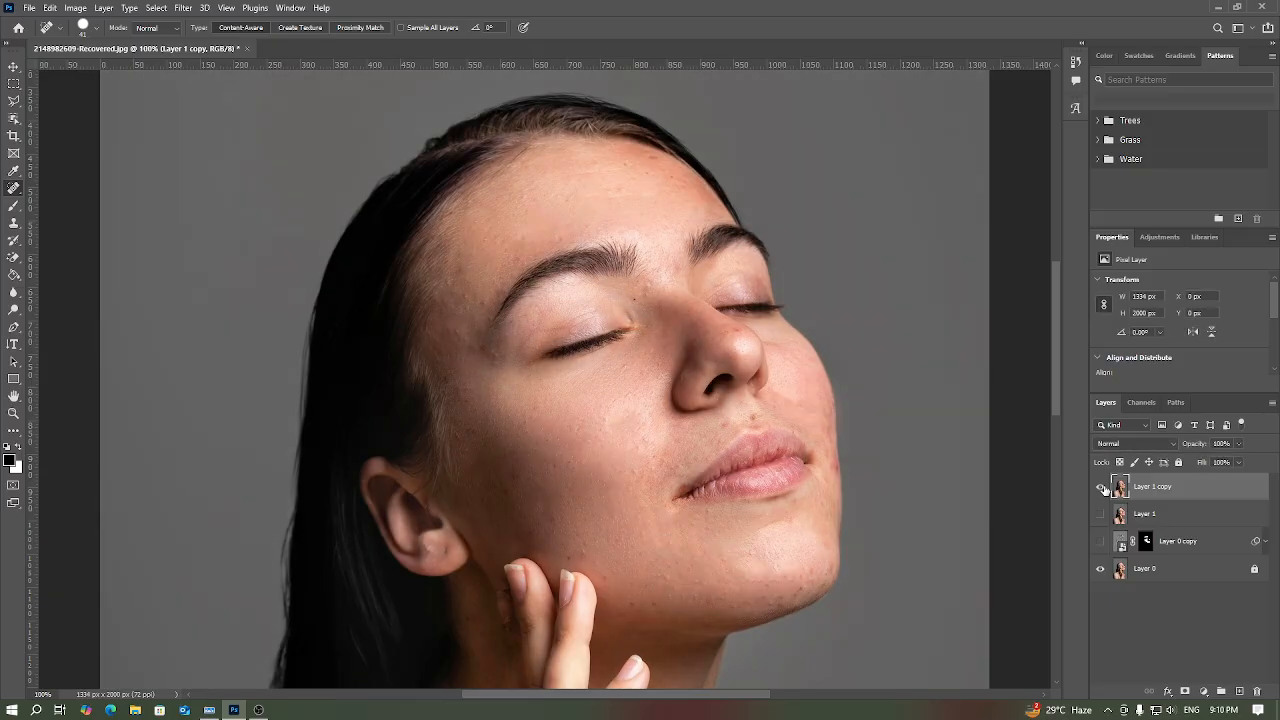